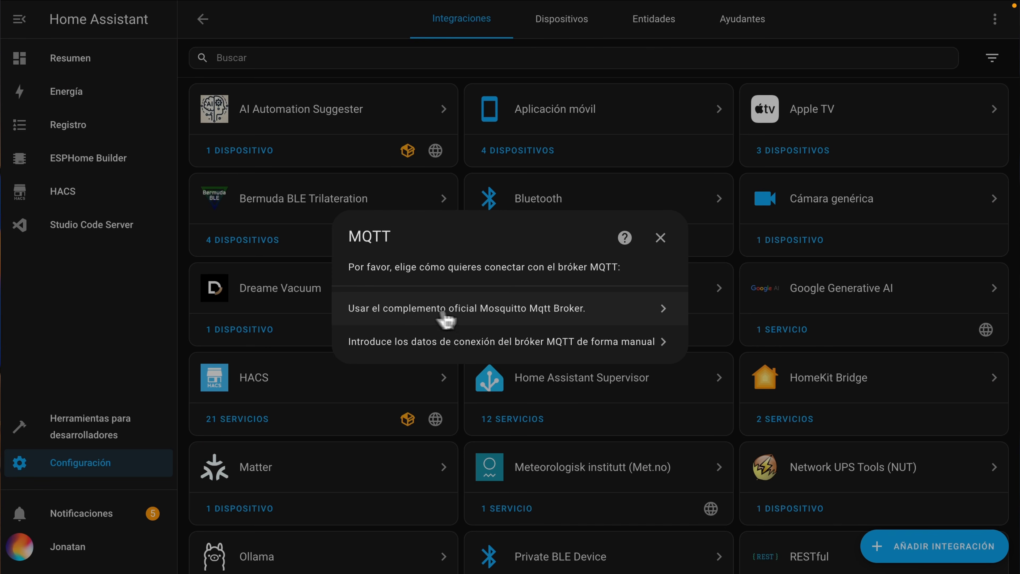
- Set up the MQTT integration with the official Mosquitto Mqtt Broker add-on and finish the configuration
left_click(508, 313)
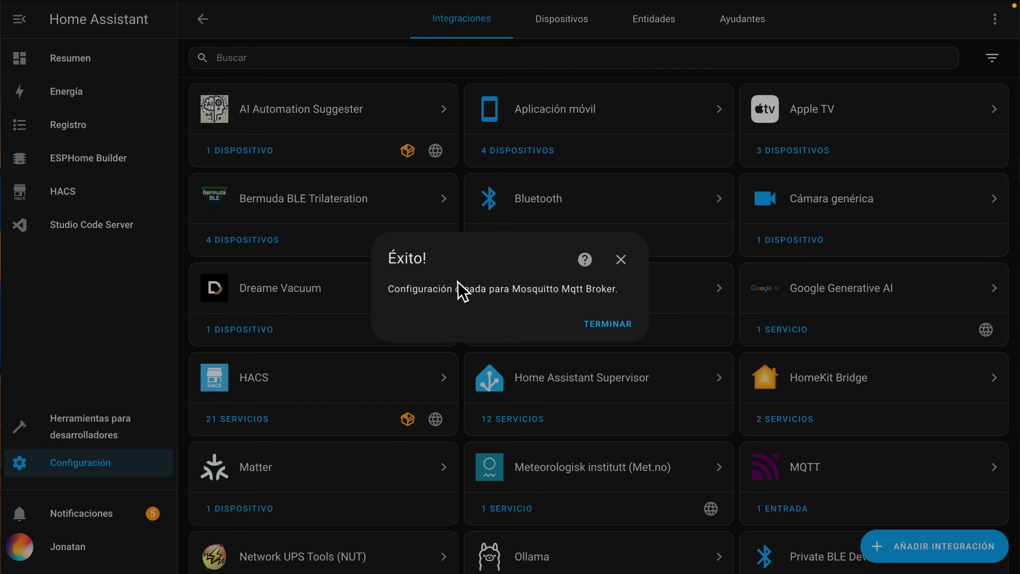
left_click(601, 325)
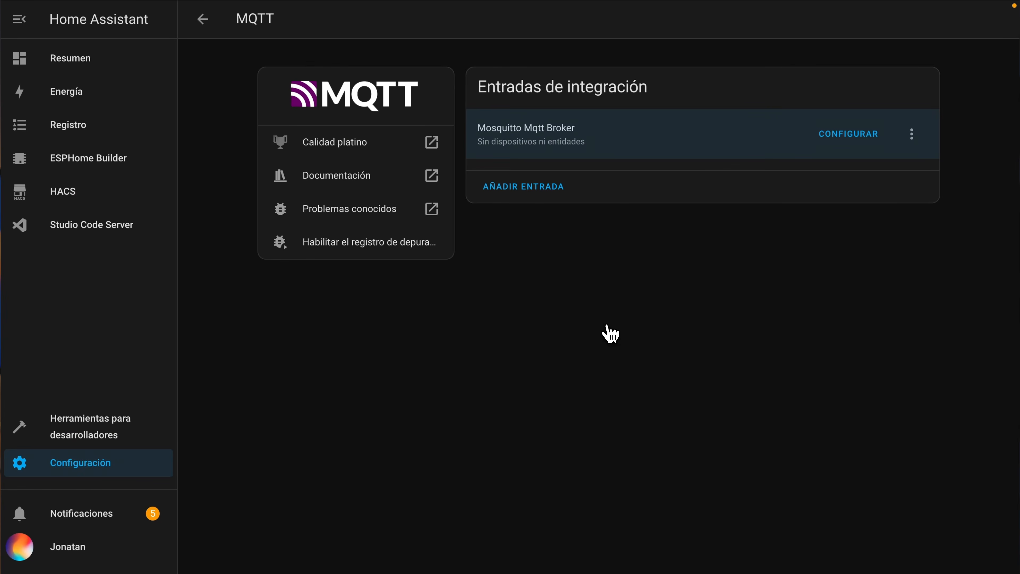
- Check the Mosquitto broker among the installed add-ons and the MQTT entry among the integrations
left_click(93, 470)
left_click(498, 285)
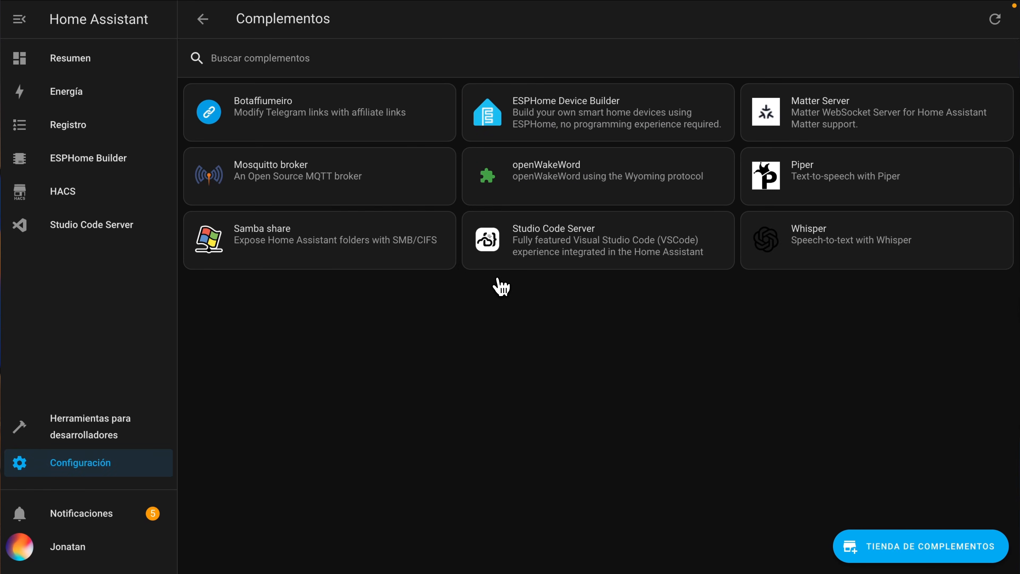
left_click(299, 168)
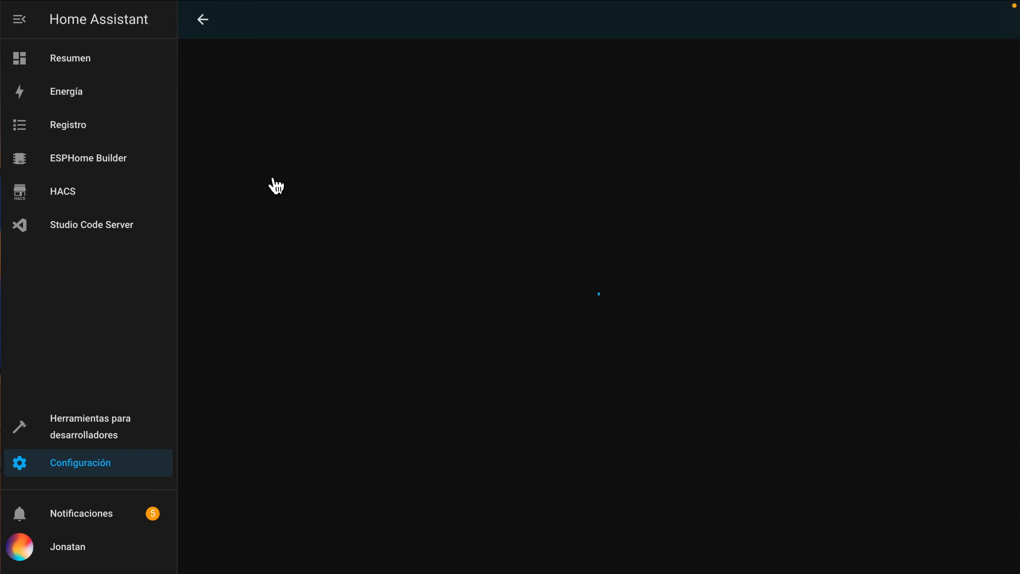
left_click(127, 469)
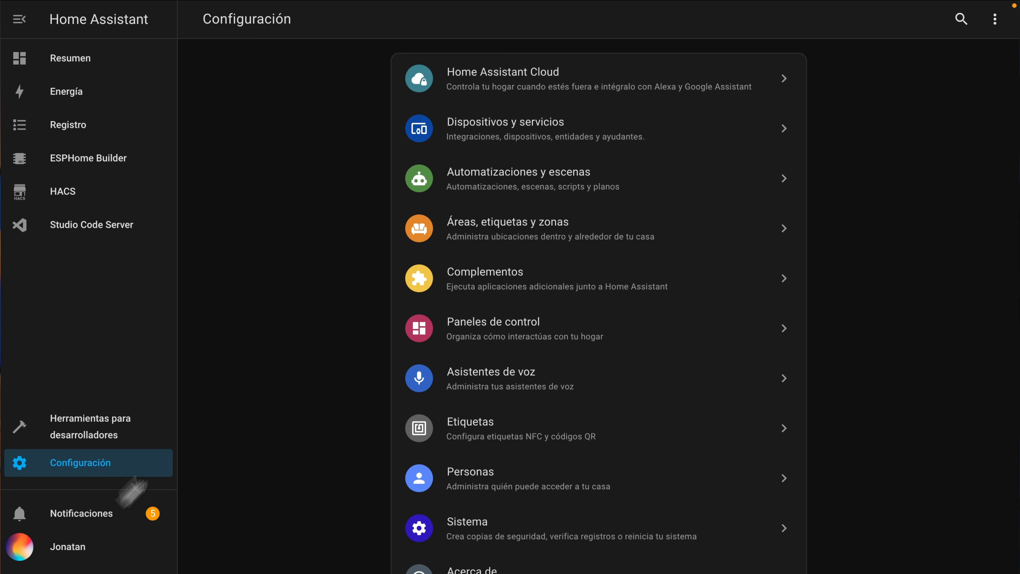
left_click(474, 131)
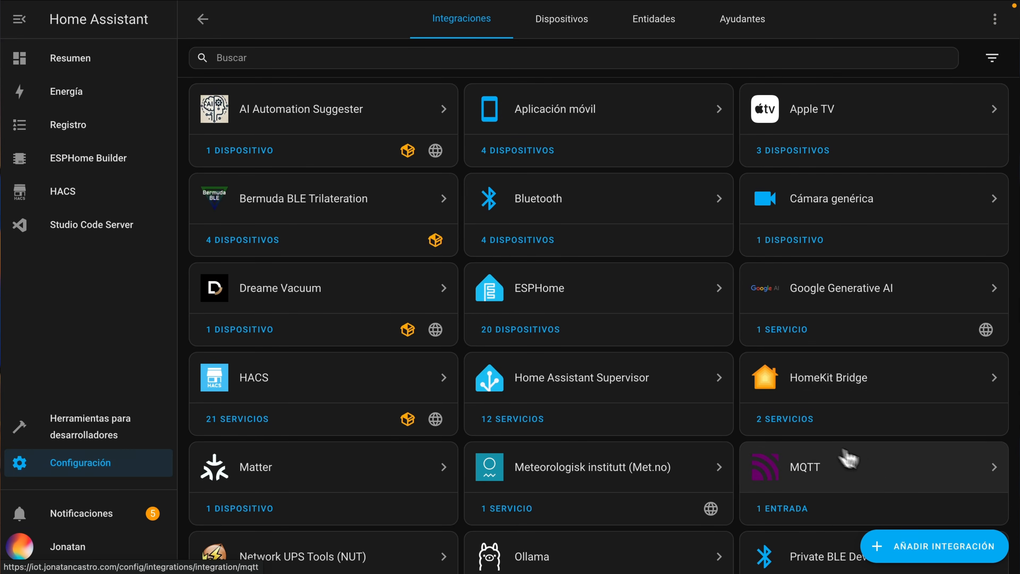
left_click(869, 463)
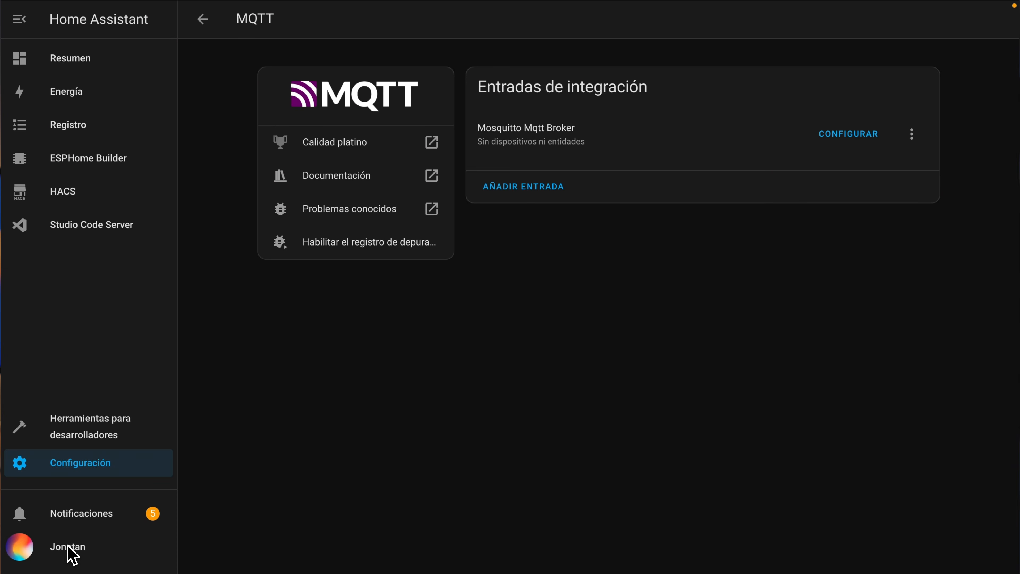
- Open the user profile and check its advanced mode setting
left_click(76, 548)
scroll(483, 338, "down", 3)
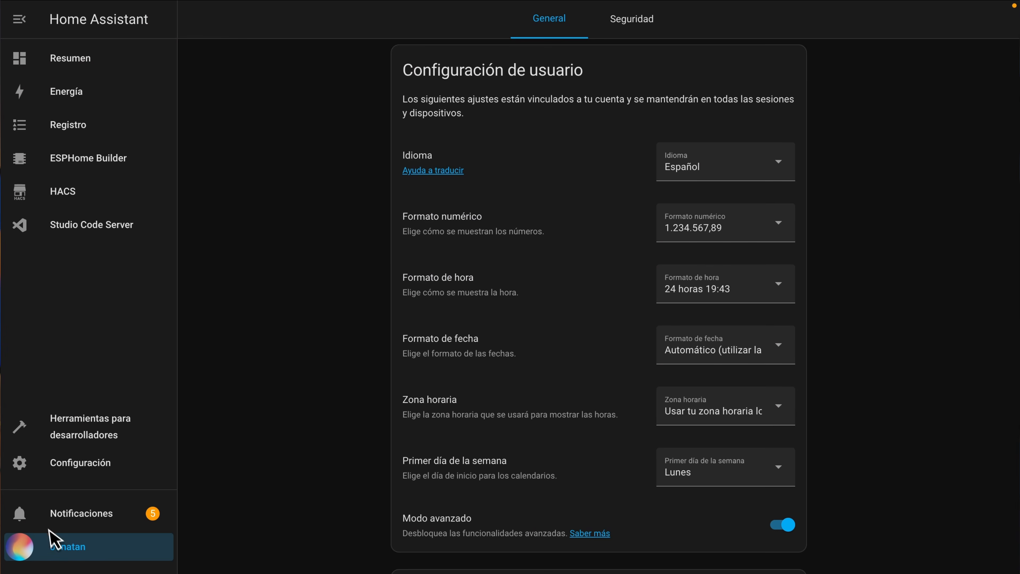
scroll(403, 204, "down", 3)
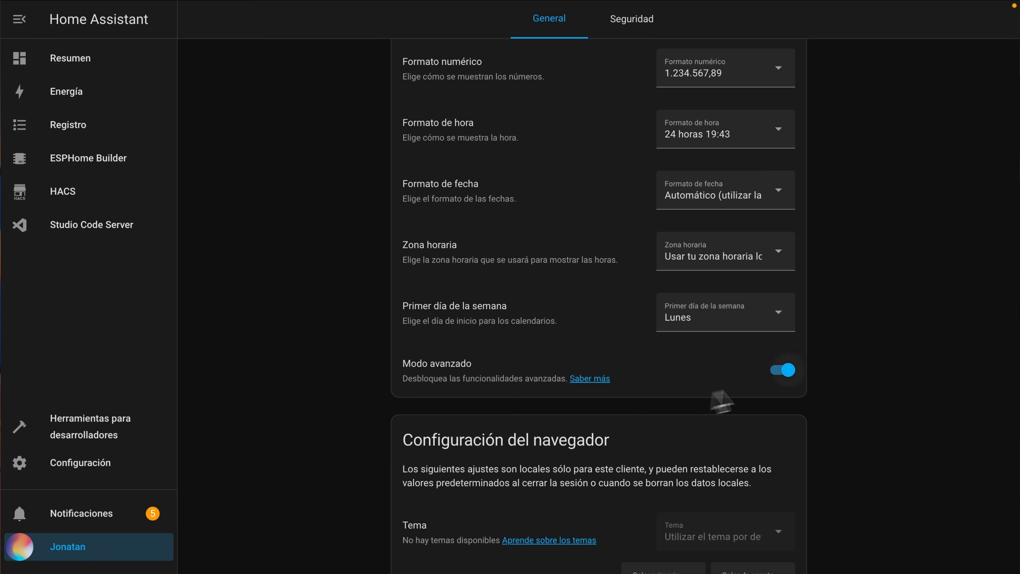
- Create a user with display name and username awtrix, enter and confirm the account password, and restrict it to local access
left_click(80, 463)
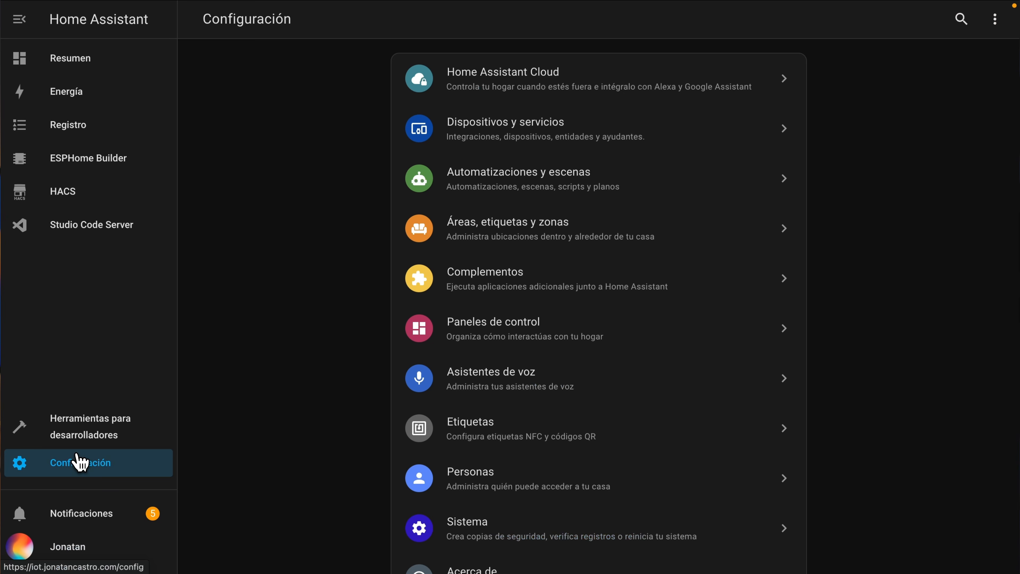
scroll(323, 346, "down", 2)
left_click(522, 418)
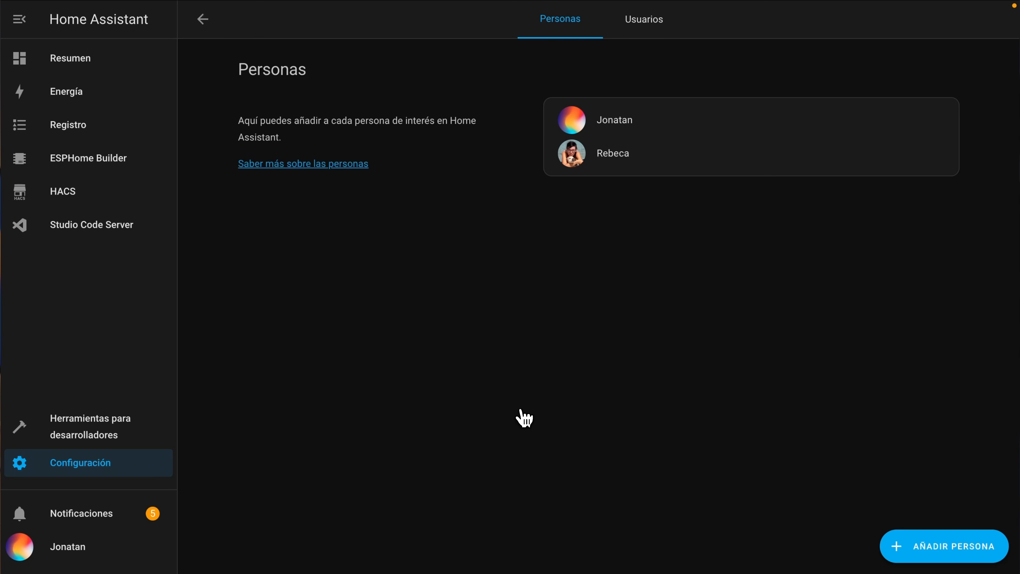
left_click(643, 21)
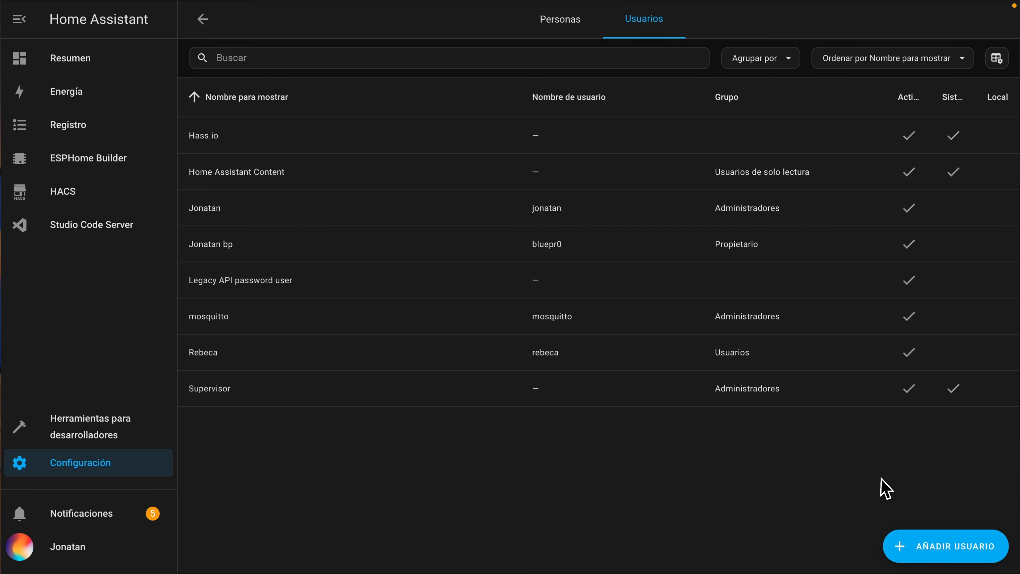
left_click(935, 547)
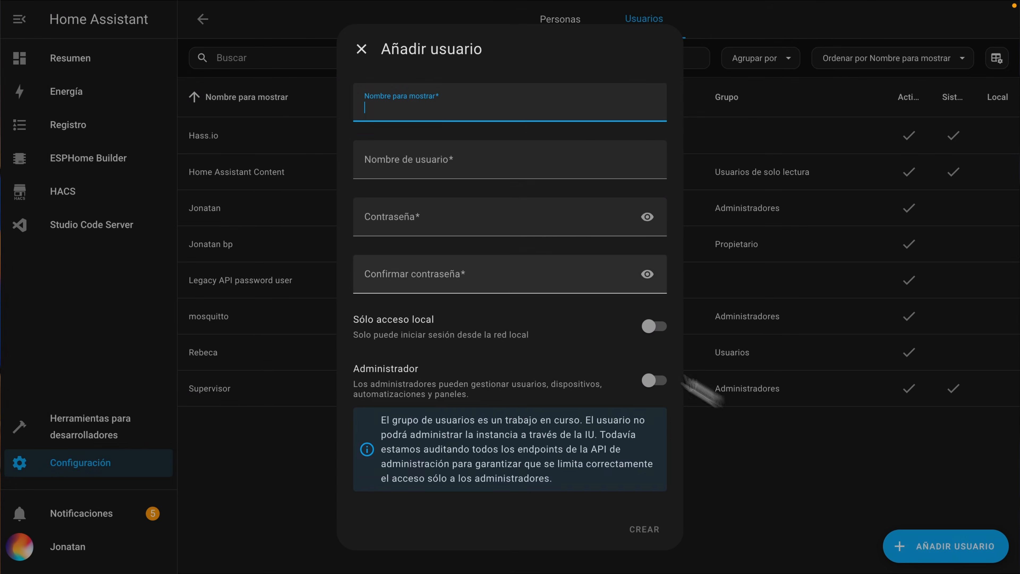
type("awtrix")
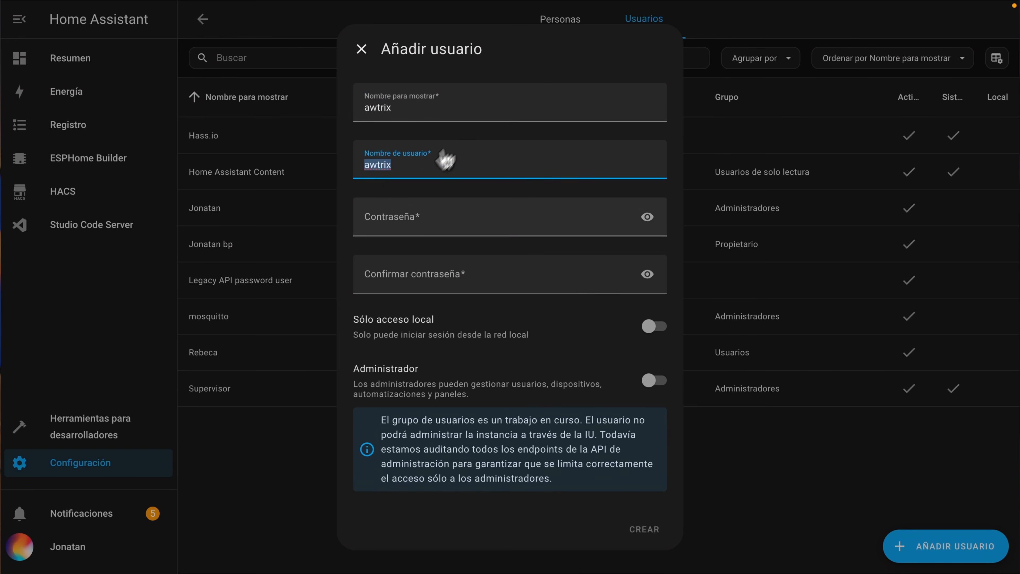
left_click(395, 213)
type("••")
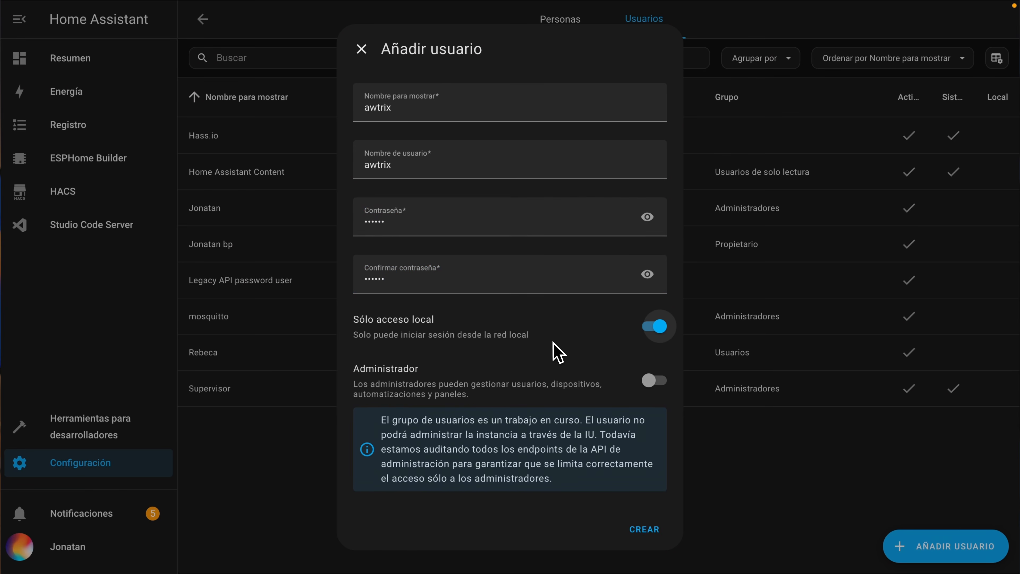
left_click(645, 529)
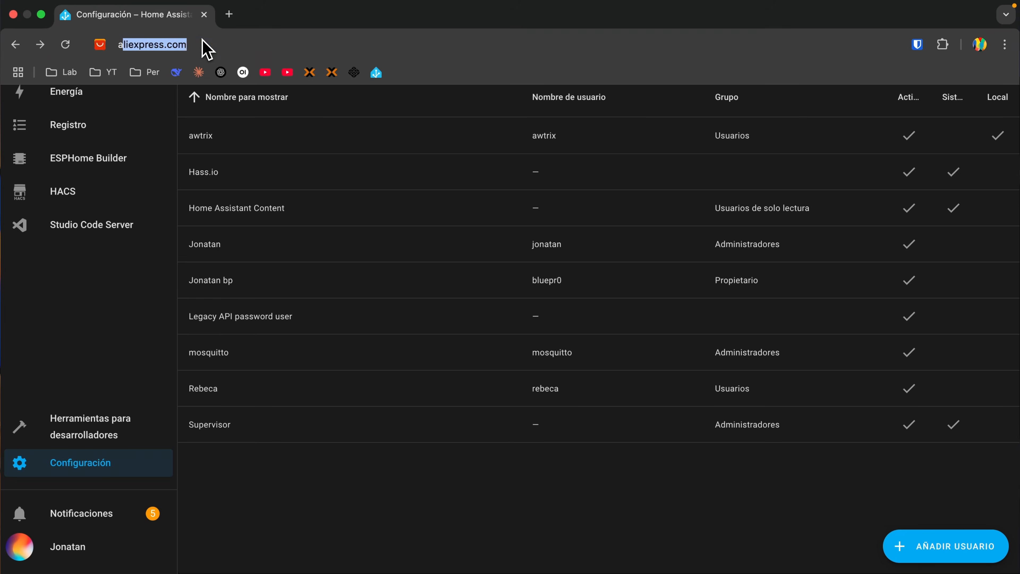
- Search the web for awtrix and open the online flasher on the AWTRIX 3 site
type("awtrix")
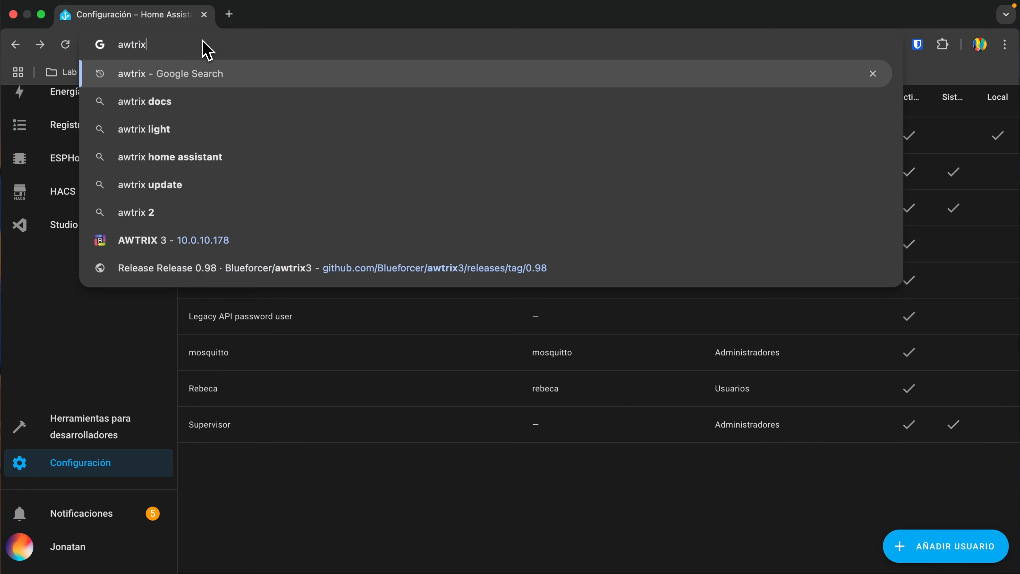
key("Return")
scroll(60, 305, "down", 2)
left_click(159, 341)
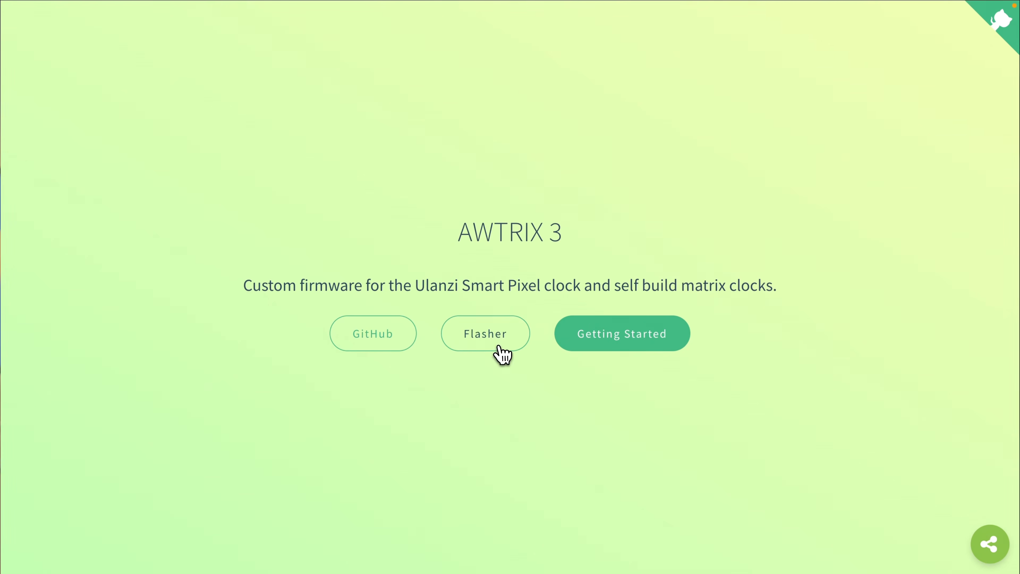
left_click(482, 334)
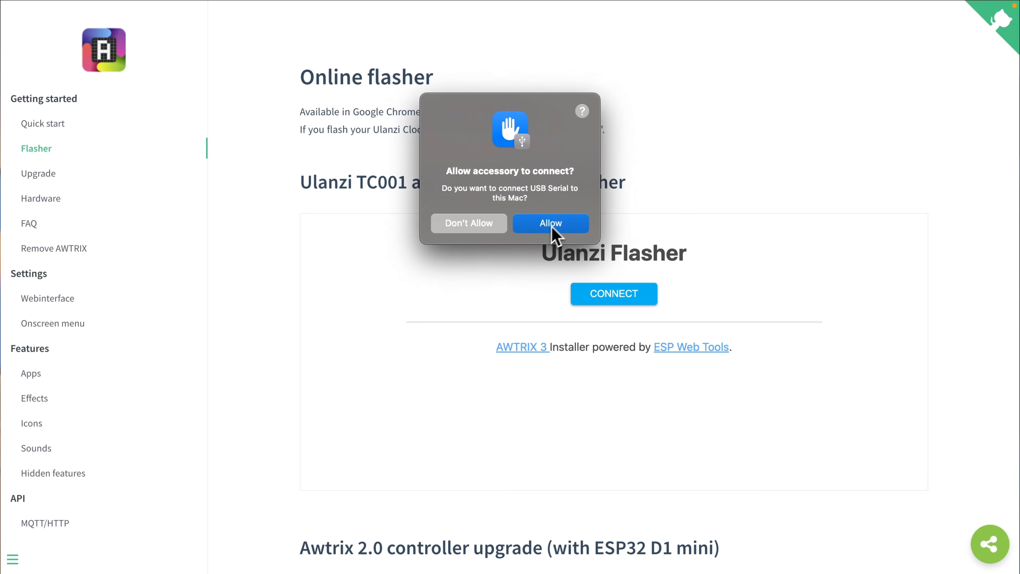
- Connect the Ulanzi Flasher to the clock through the USB Serial (cu.usbserial-10) port
left_click(554, 227)
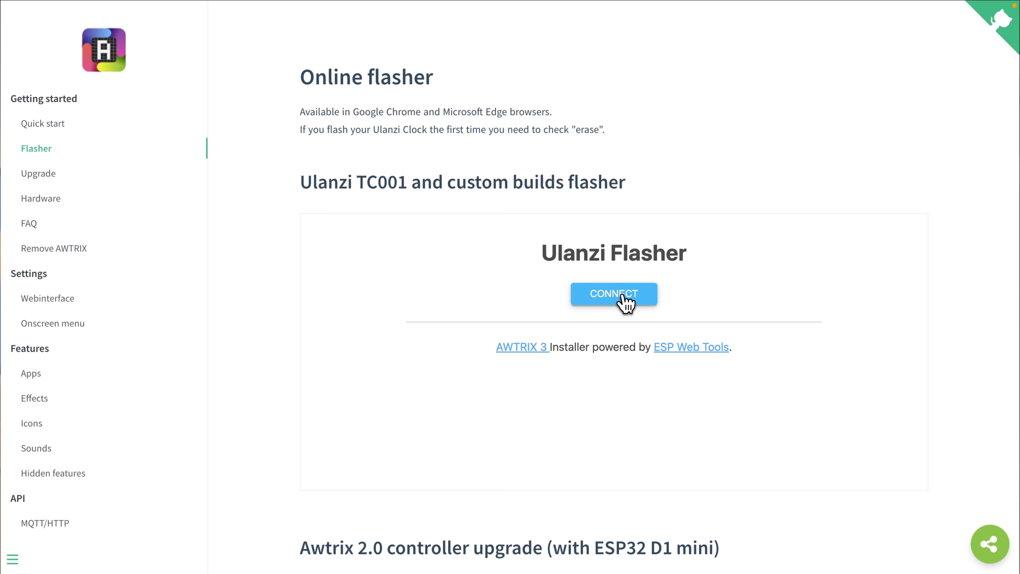
left_click(625, 302)
left_click(178, 112)
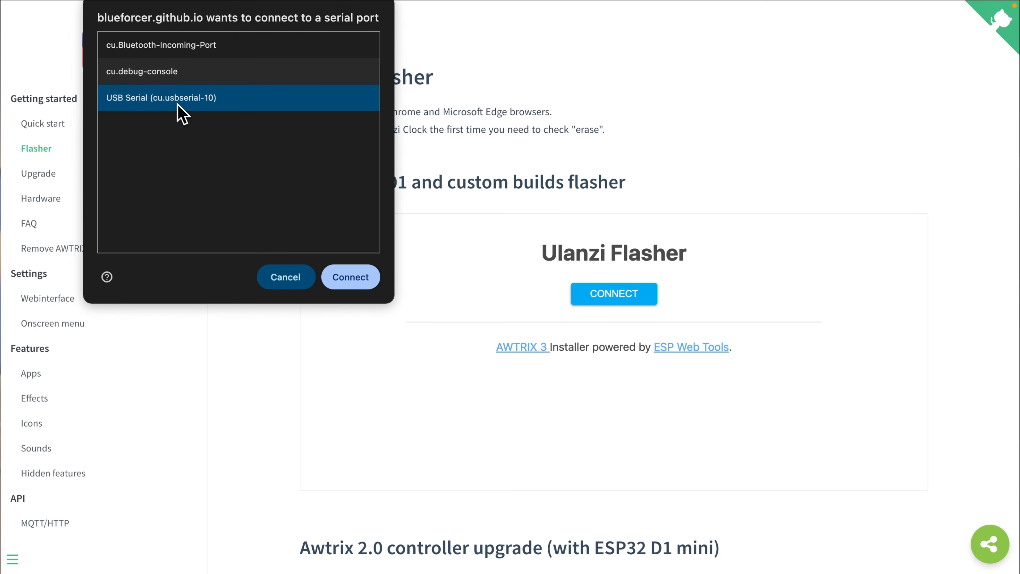
left_click(349, 279)
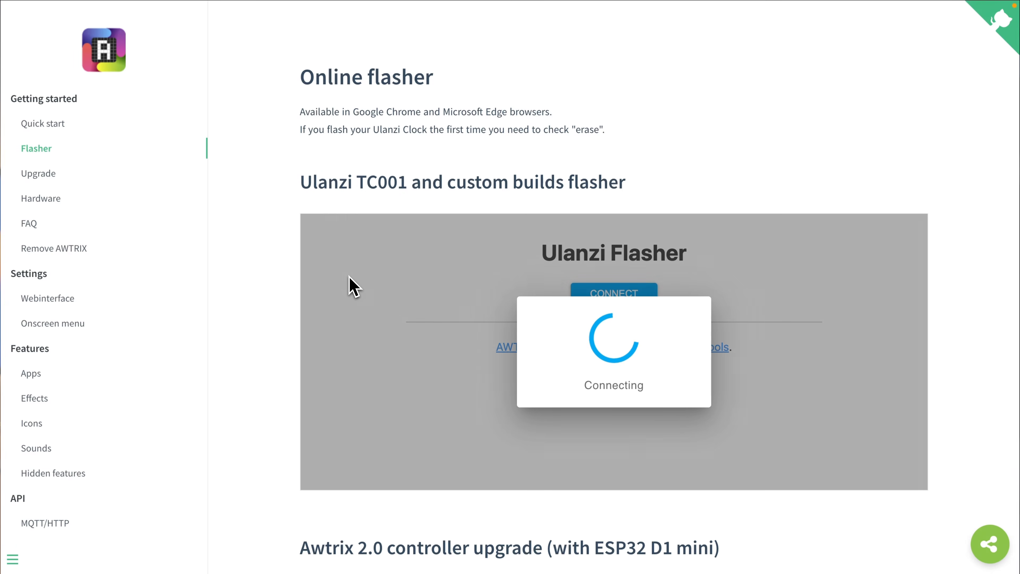
- Install AWTRIX 3 on the clock with the erase device option enabled, and proceed past the completed installation
left_click(599, 368)
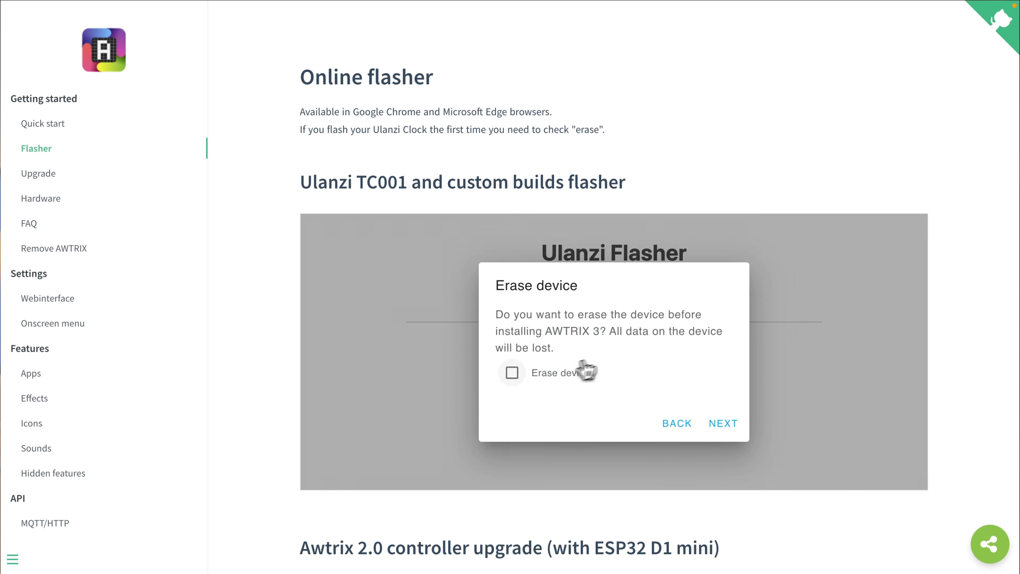
left_click(717, 424)
left_click(719, 407)
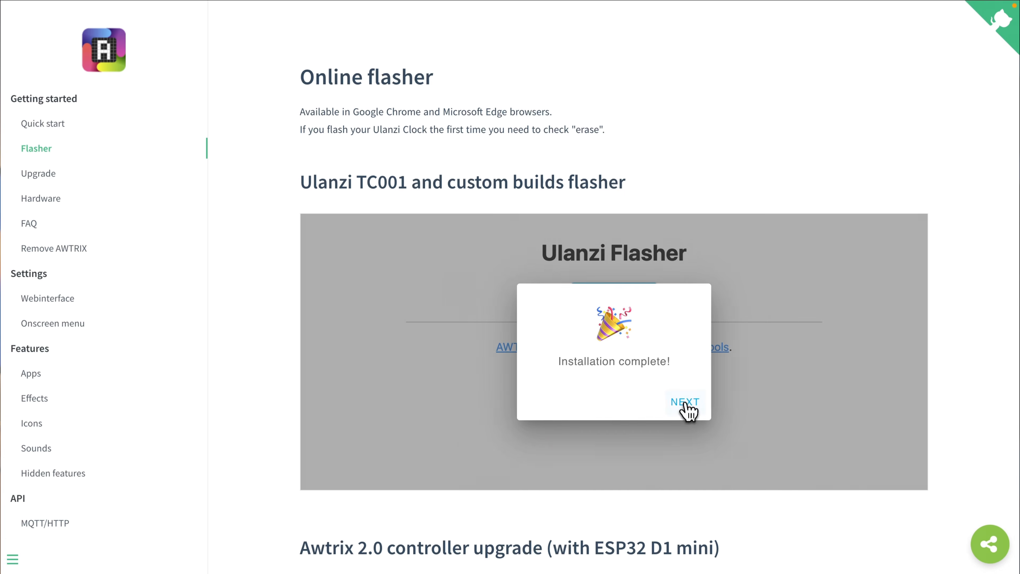
left_click(682, 401)
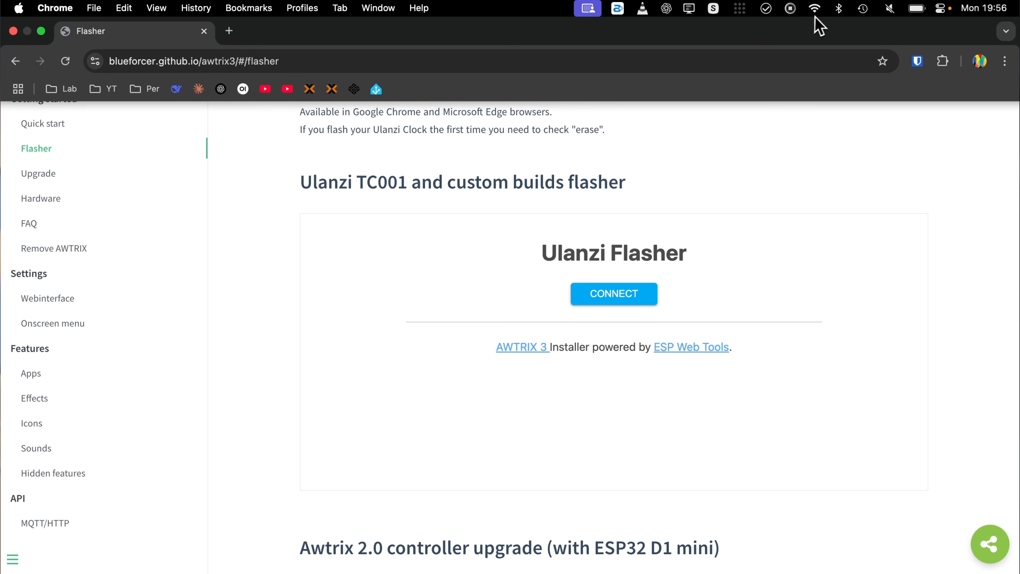
- Open the Wi-Fi network list, and load the clock's AWTRIX 3 web interface at 10.0.10.178
left_click(814, 9)
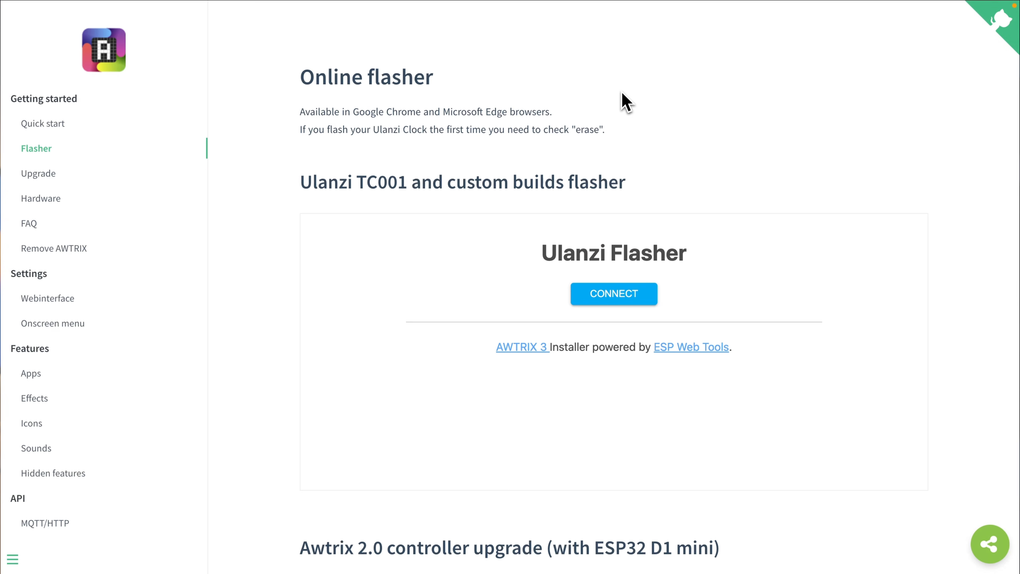
left_click(214, 64)
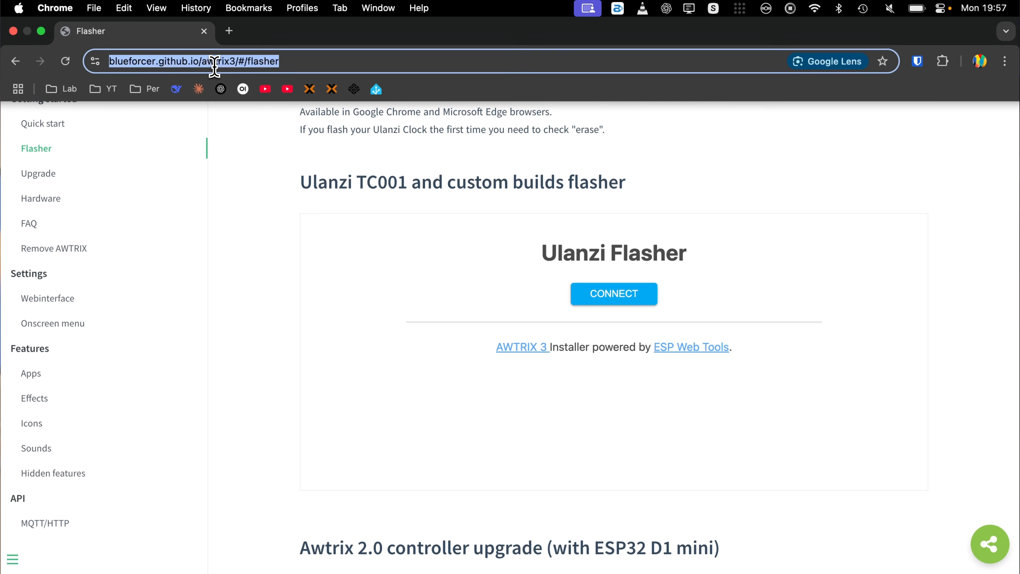
type("10.0.1.0.1")
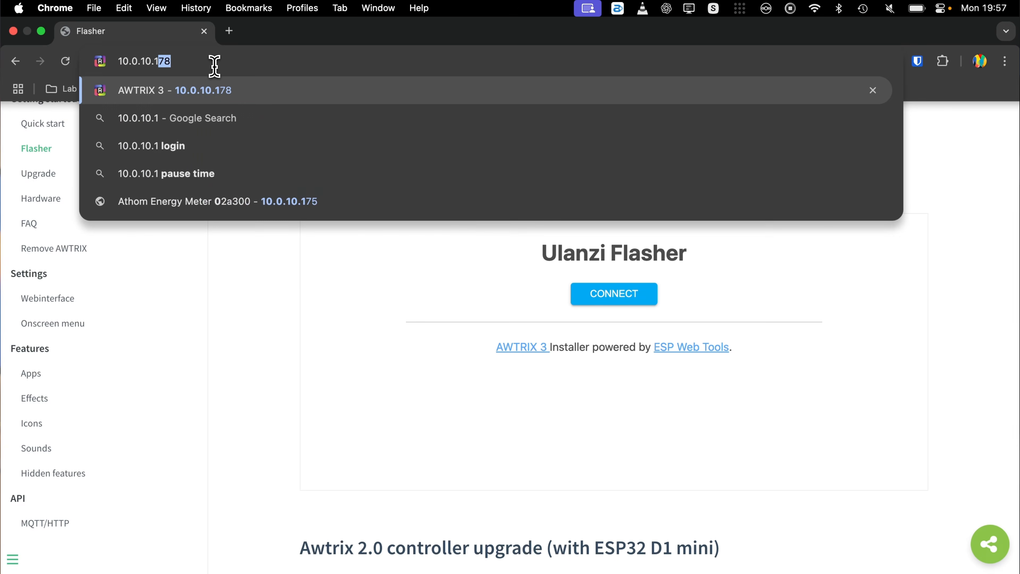
key("Return")
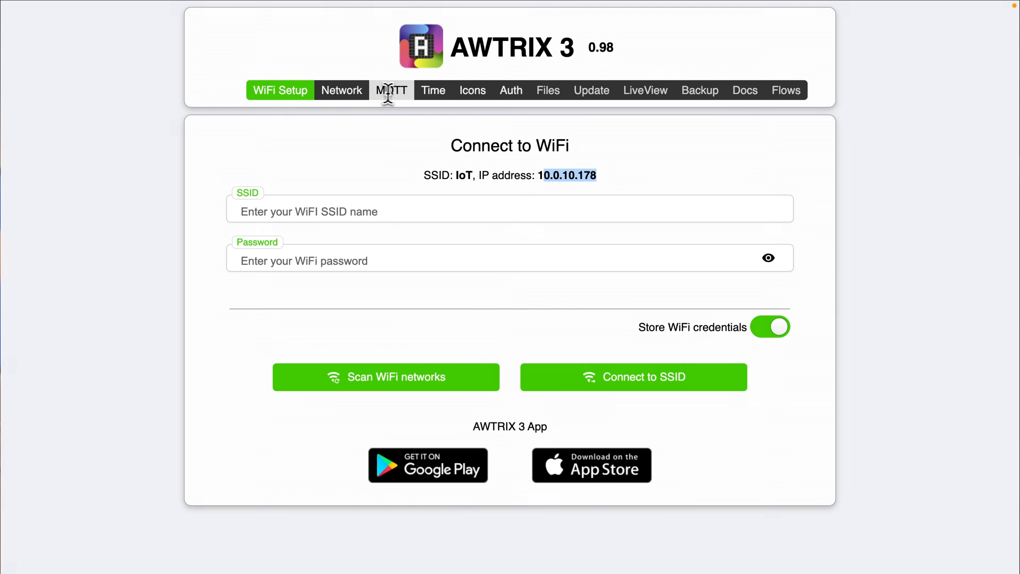
- Configure the clock's MQTT connection with broker 10.0.1.30, username awtrix, the account password and prefix awtrix_clock, enable Homeassistant Discovery, and save
left_click(397, 91)
left_click(284, 194)
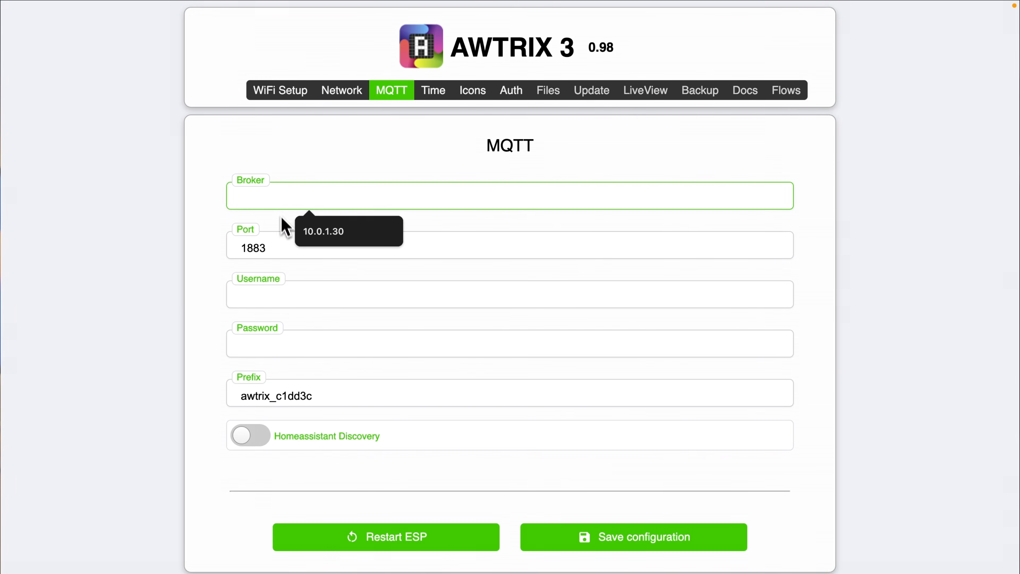
left_click(323, 231)
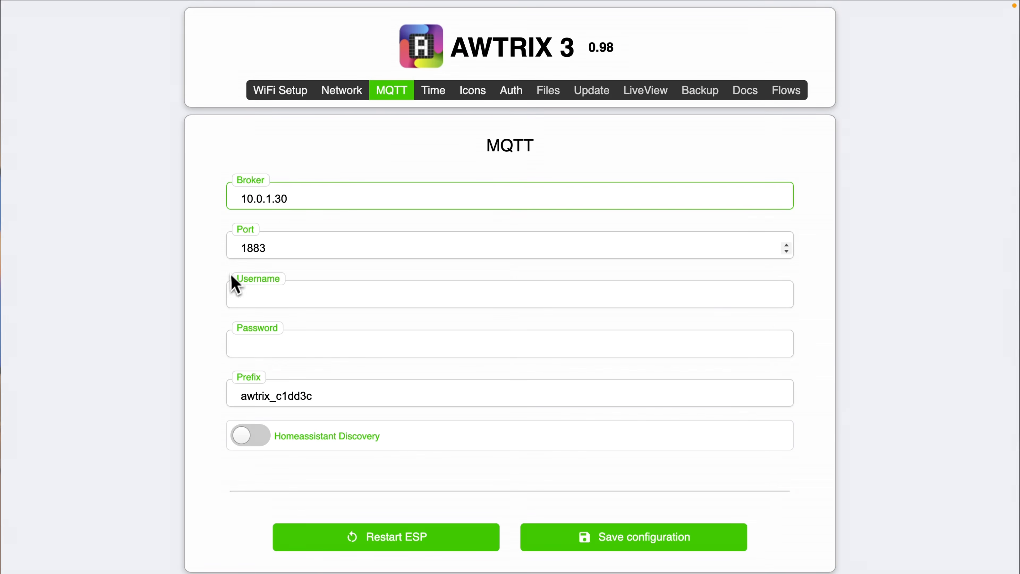
left_click(260, 294)
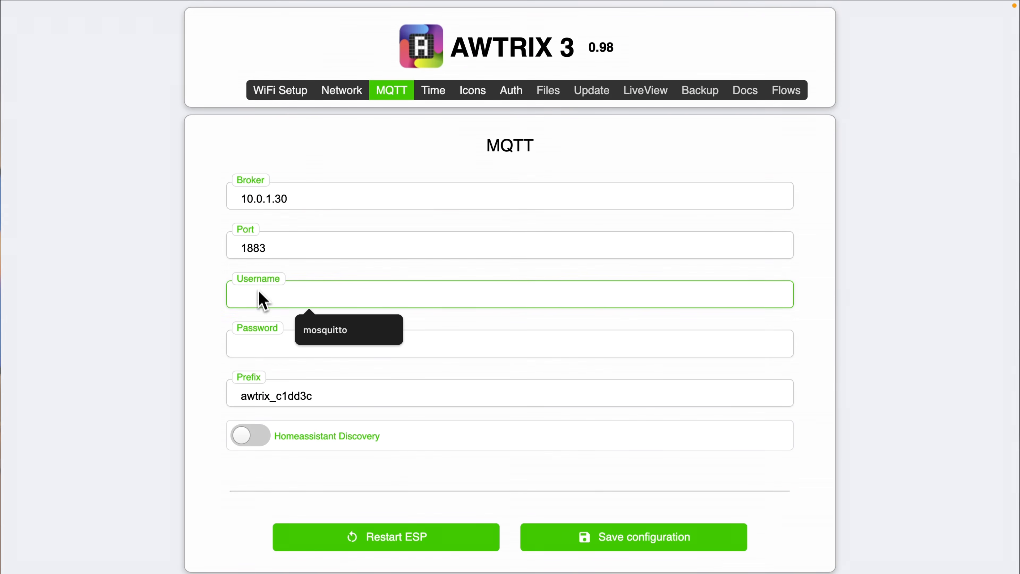
type("awtrix")
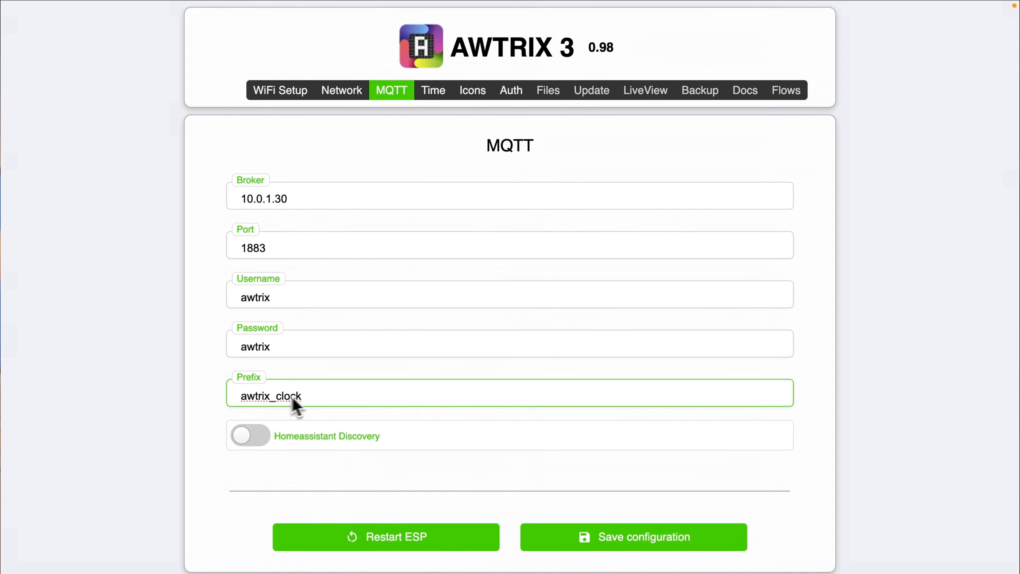
left_click(265, 444)
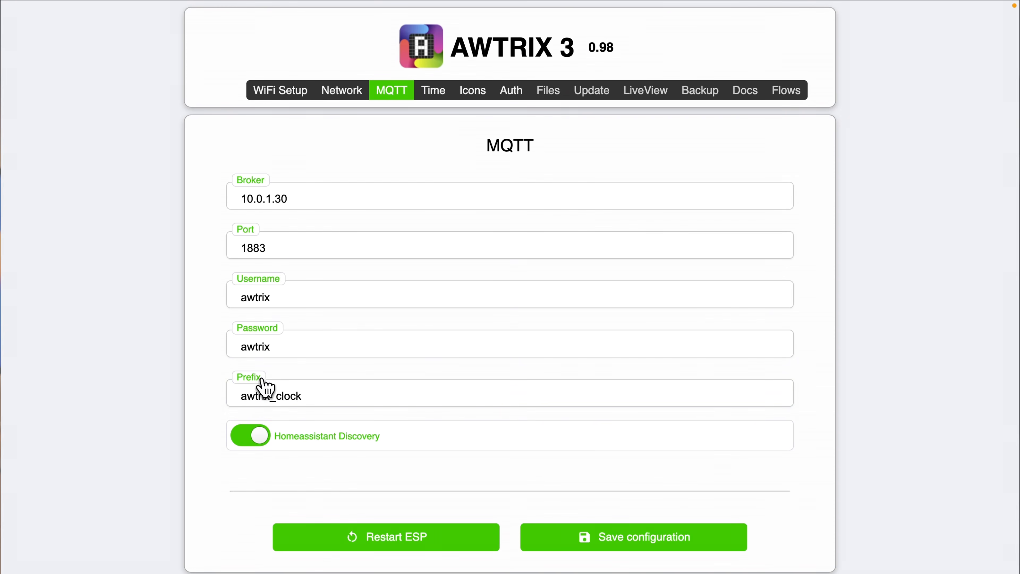
left_click(662, 547)
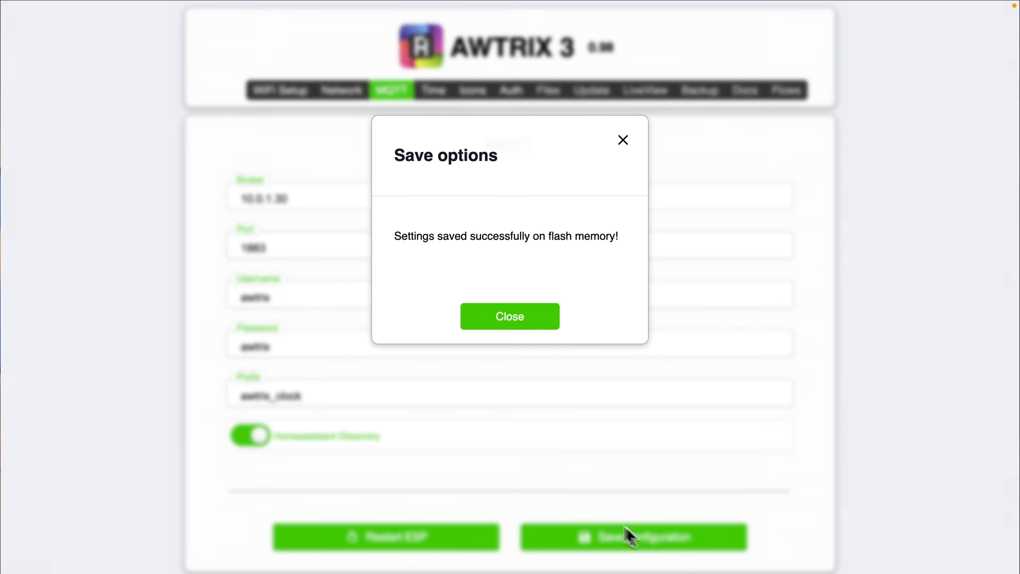
- Dismiss the save confirmation and restart the clock's ESP
left_click(544, 324)
left_click(389, 536)
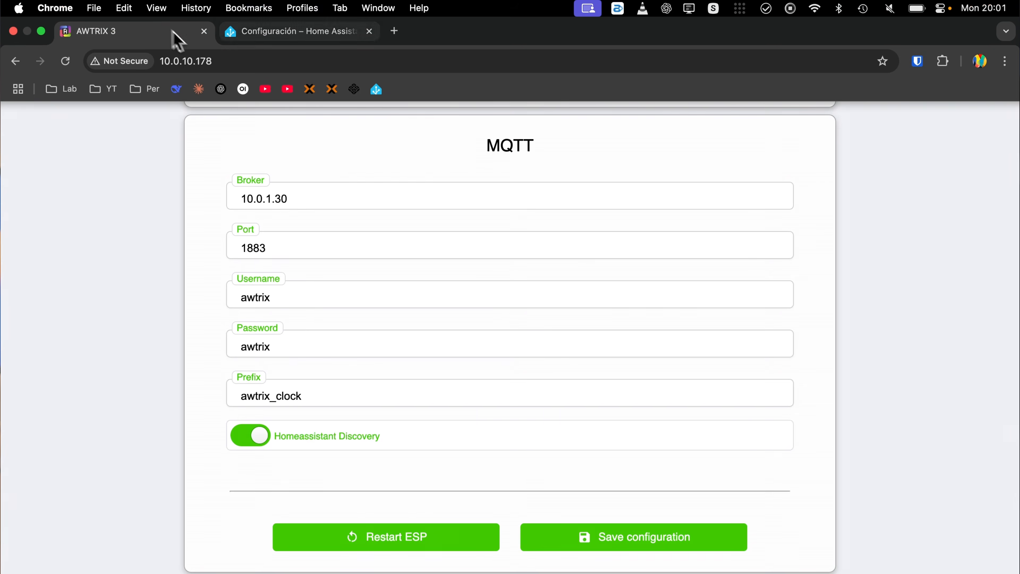
- Switch to Home Assistant and open the clock's device page from the MQTT integration under devices and services
left_click(281, 31)
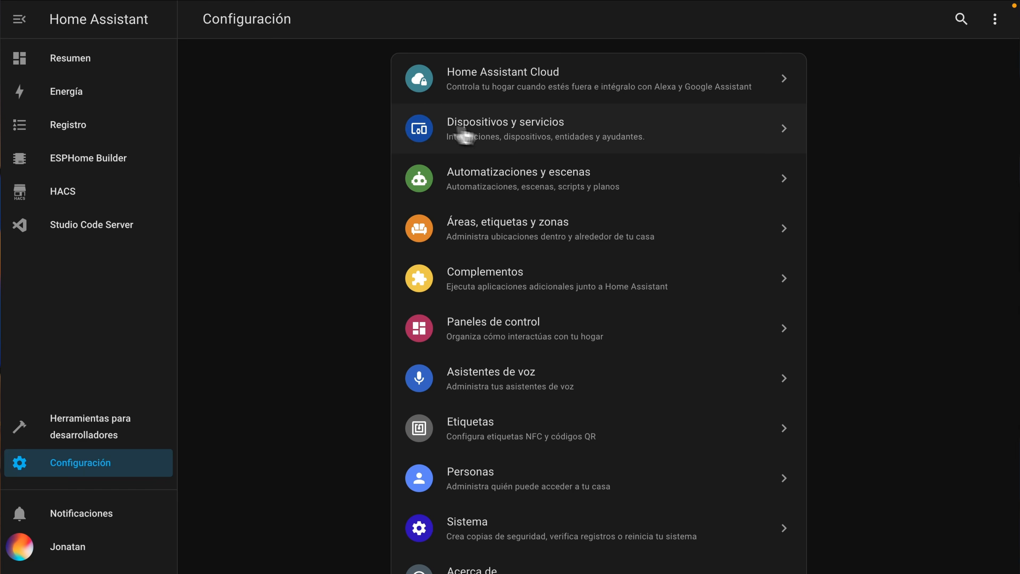
left_click(530, 140)
scroll(758, 382, "down", 3)
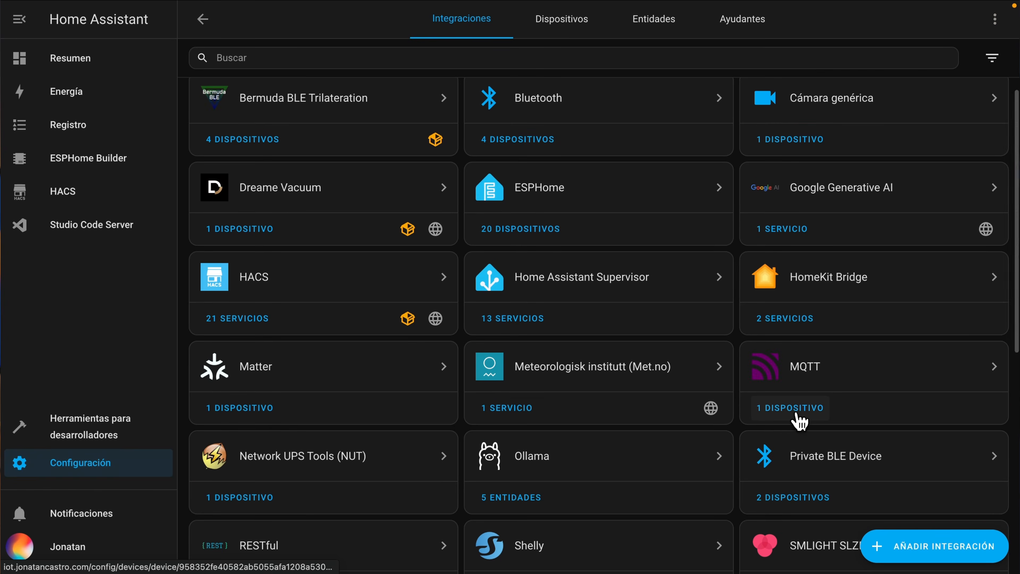
left_click(798, 416)
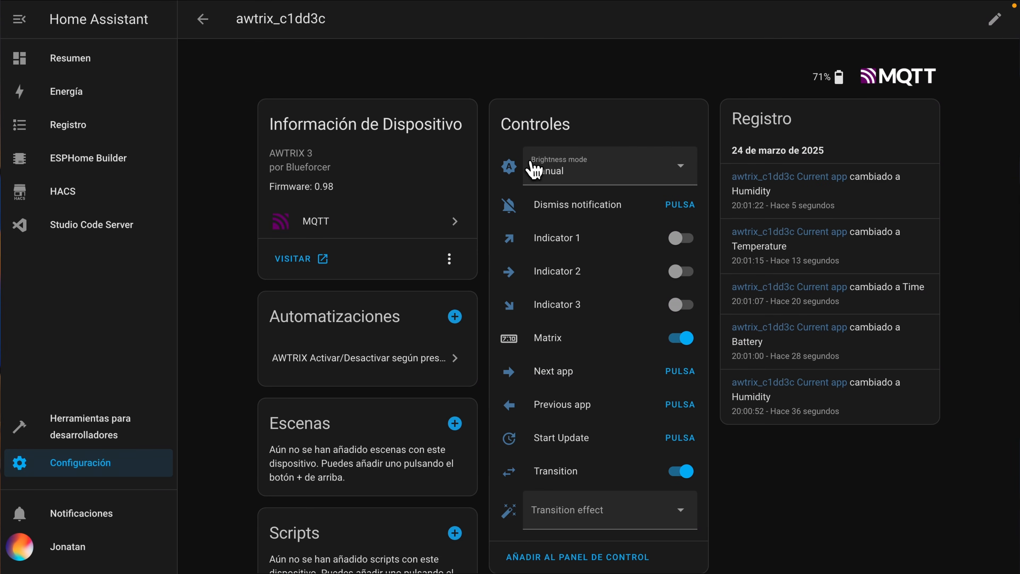
- Review the clock's controls and sensors on its device page, and switch the clock to its next app
triple_click(290, 156)
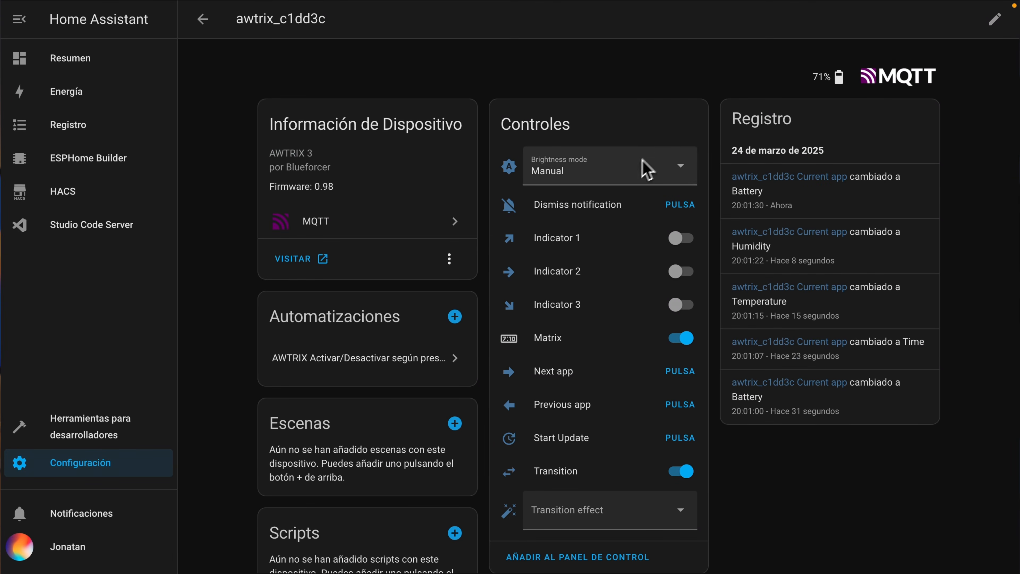
scroll(621, 267, "down", 10)
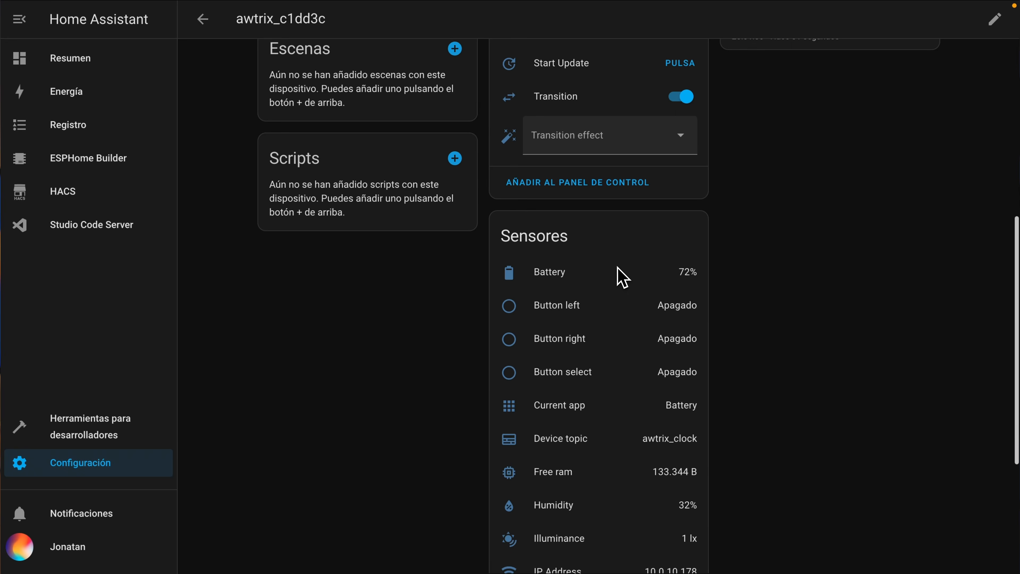
scroll(619, 269, "down", 3)
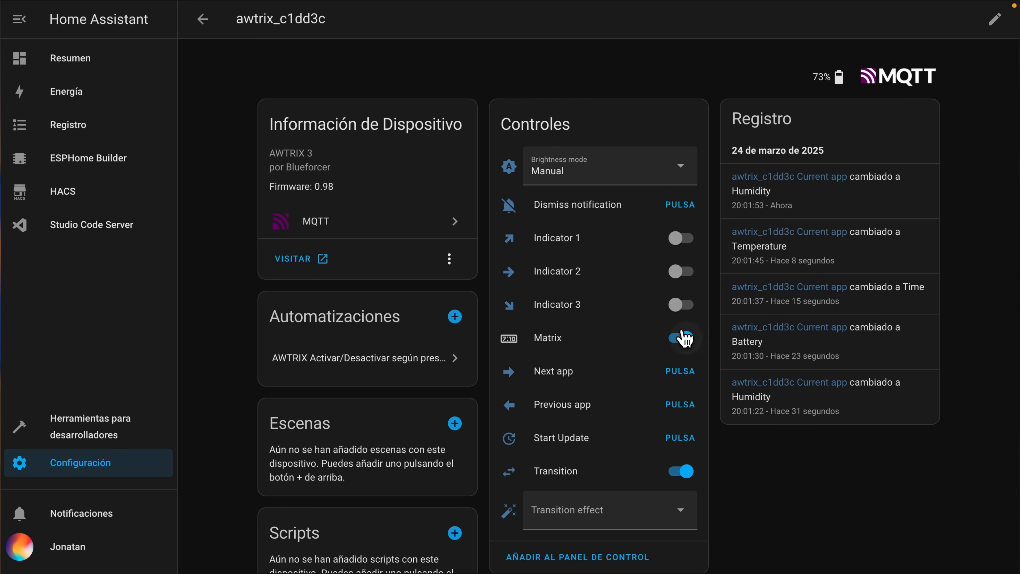
left_click(679, 373)
- Set the clock's transition effect to Pixelate and open the brightness mode choices
left_click(638, 510)
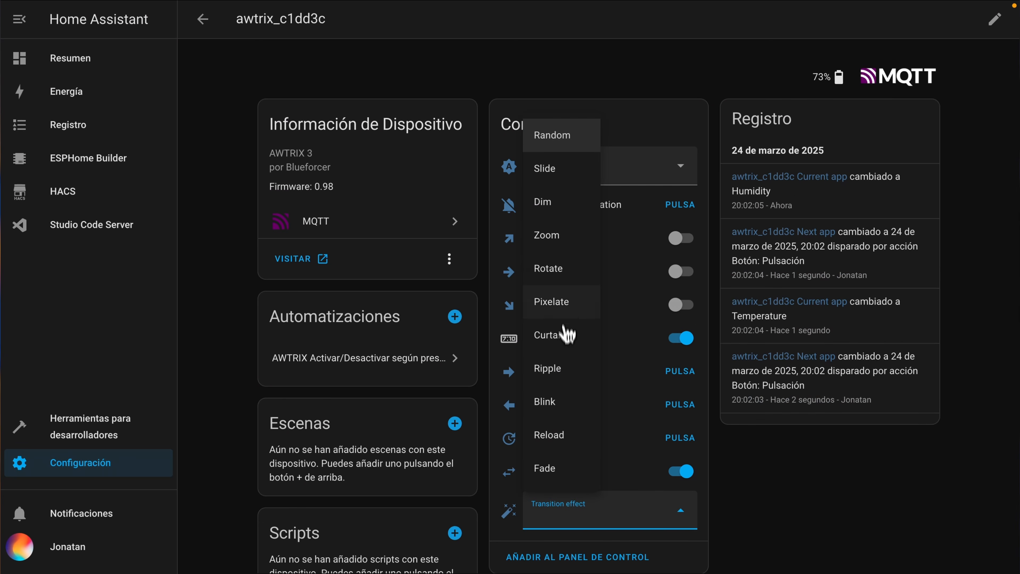
left_click(551, 302)
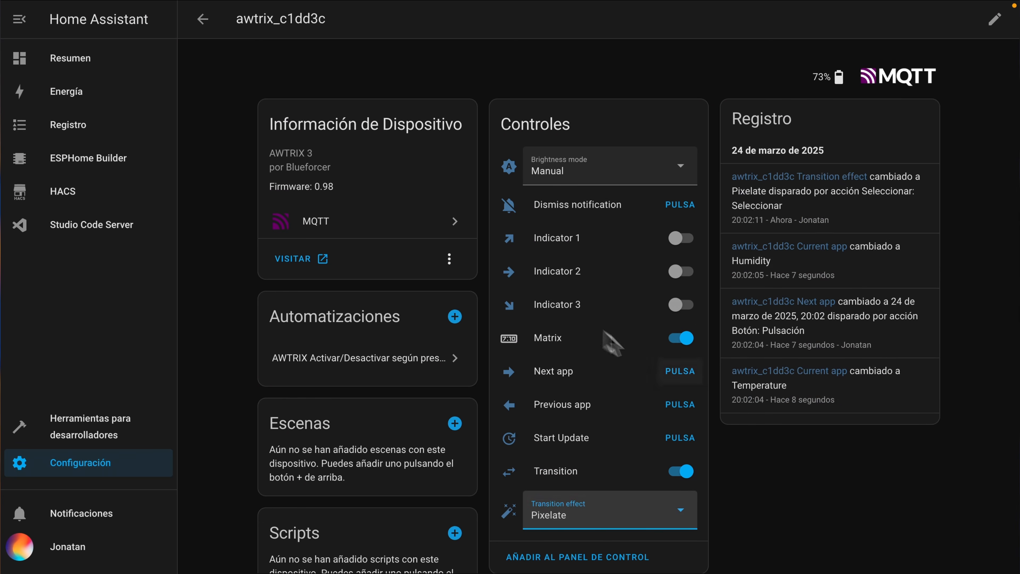
left_click(603, 171)
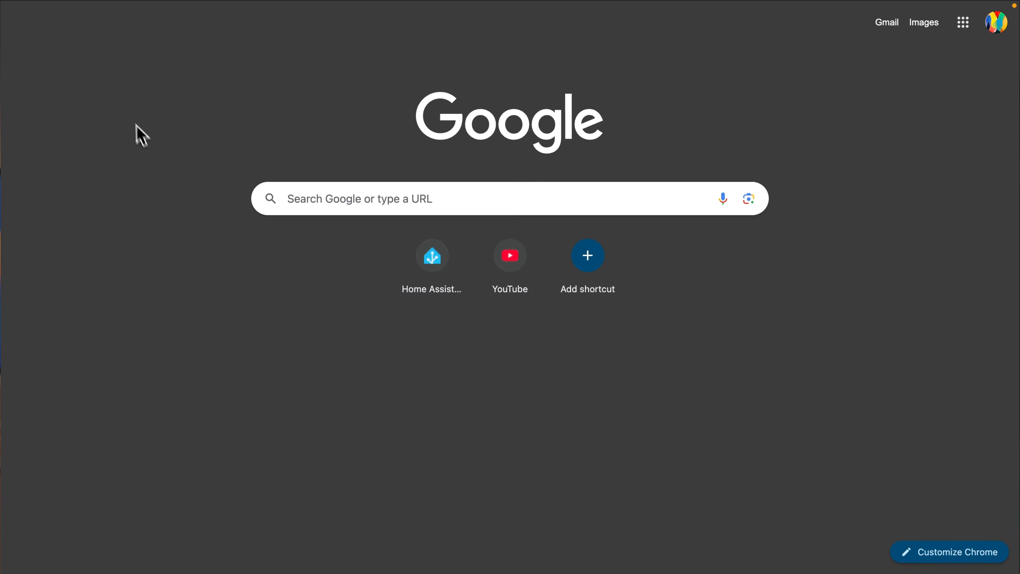
- Return to the AWTRIX 3 web interface and review its WiFi Setup, Network and MQTT settings
mouse_move(88, 18)
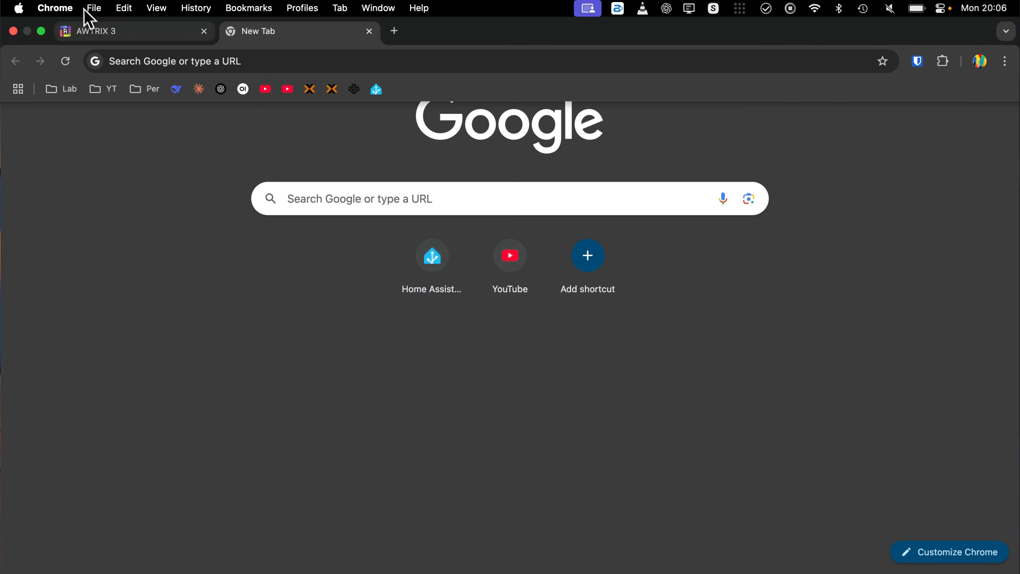
left_click(109, 36)
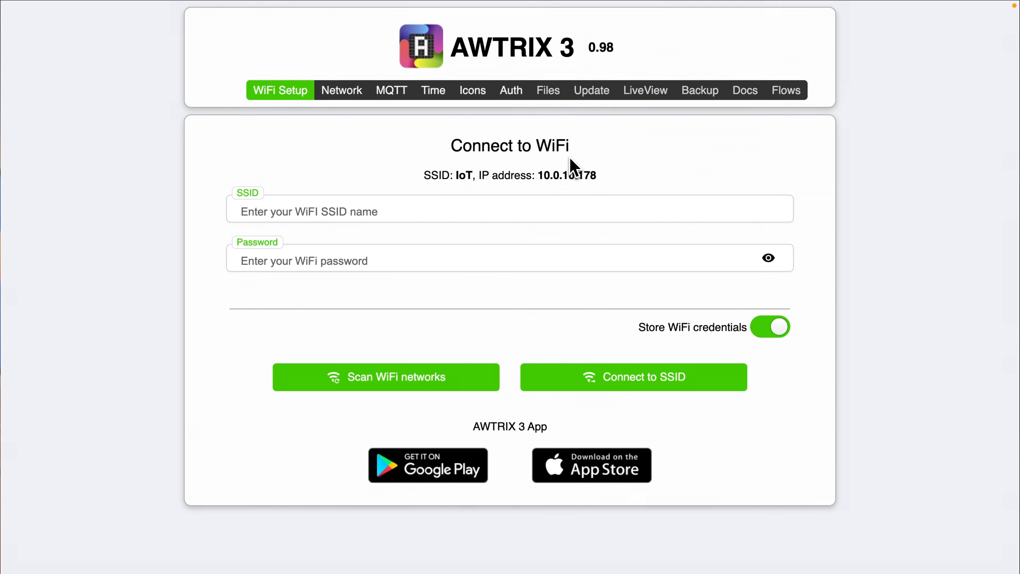
left_click(333, 90)
scroll(196, 186, "down", 1)
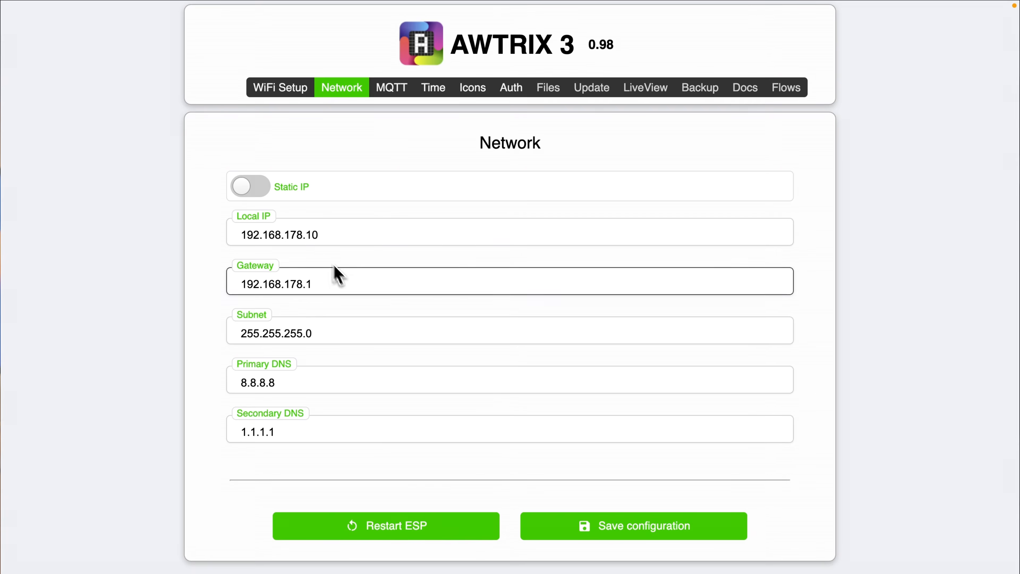
left_click(391, 87)
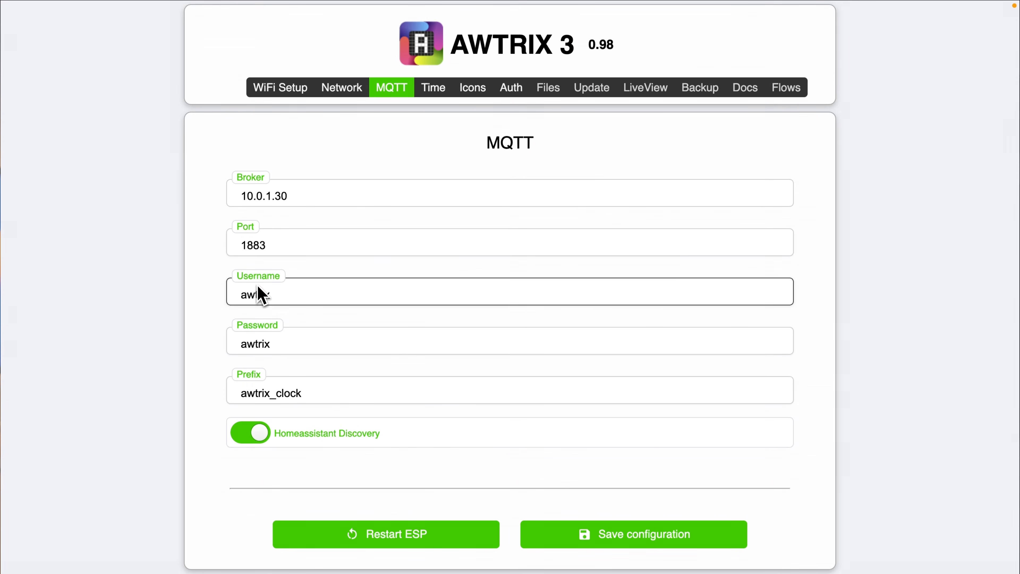
- Examine the Time and Icons pages, and the username and password fields on the Auth page
left_click(442, 88)
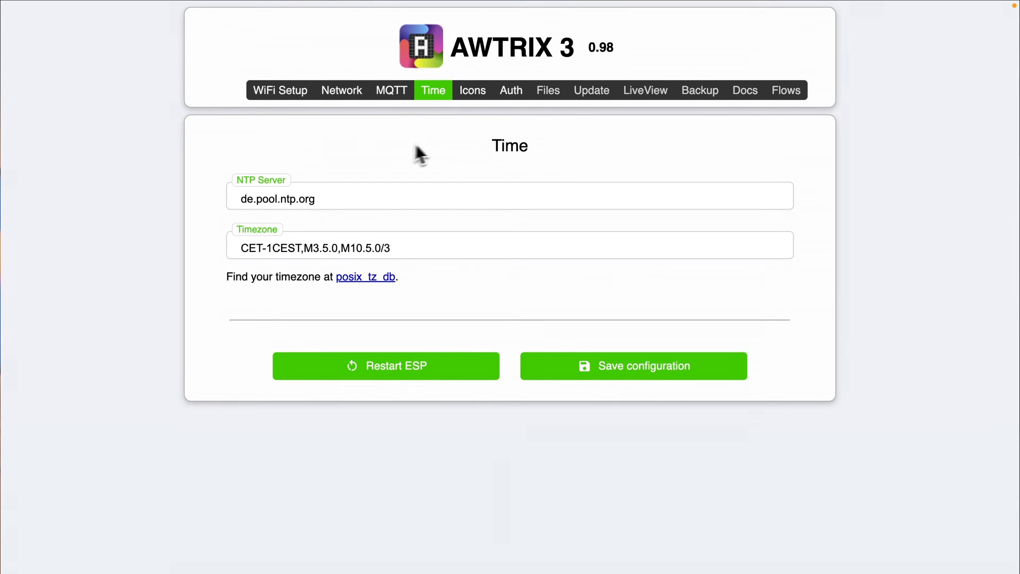
left_click(468, 91)
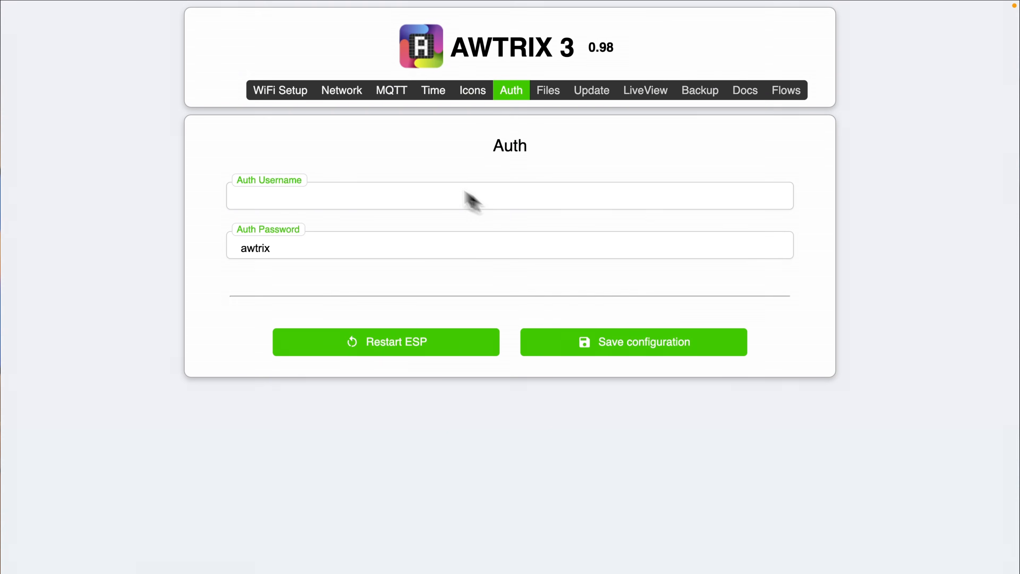
left_click(364, 247)
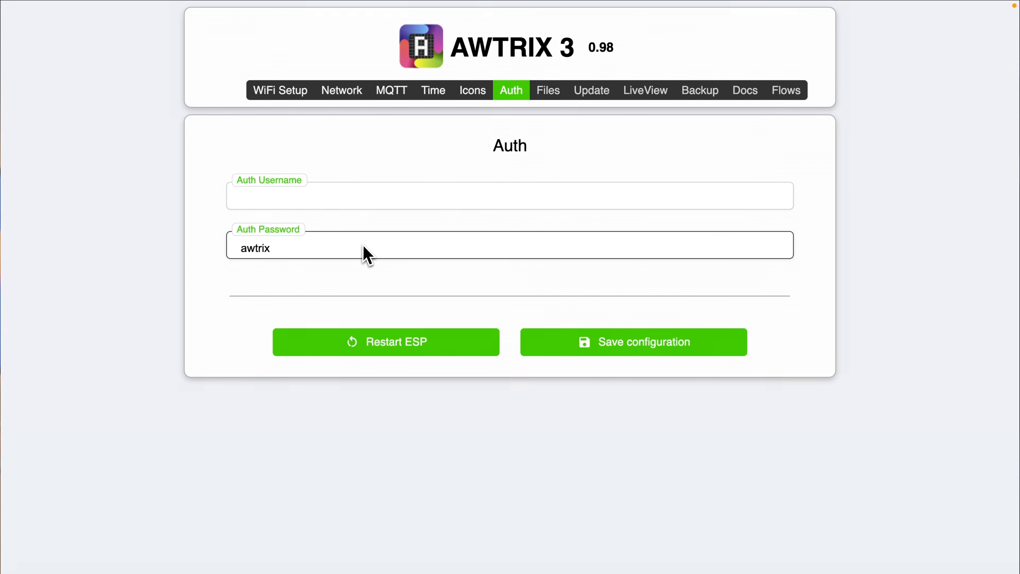
left_click(461, 205)
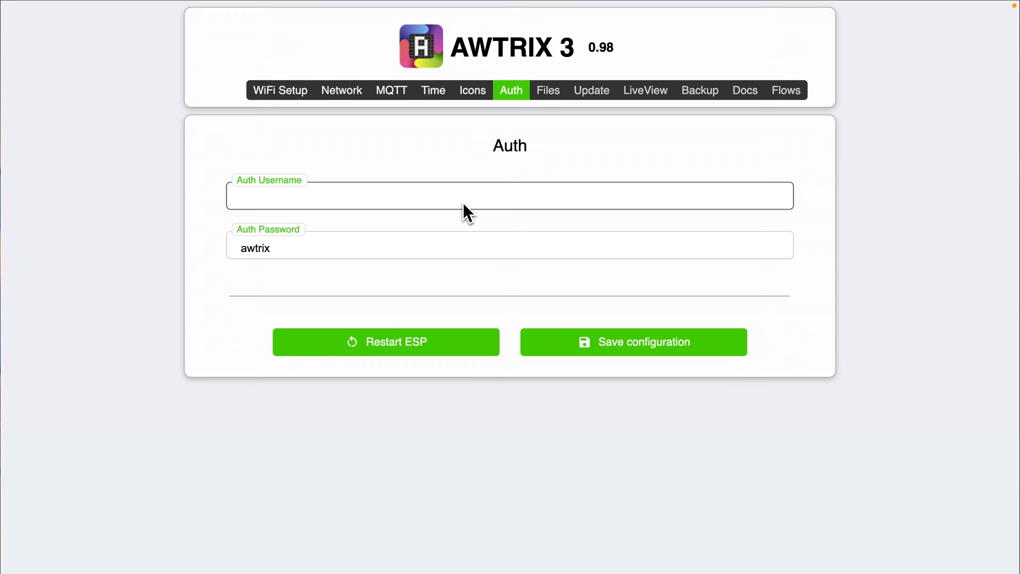
- Look at the Files section and the firmware and file system update page, and close the update page
left_click(548, 90)
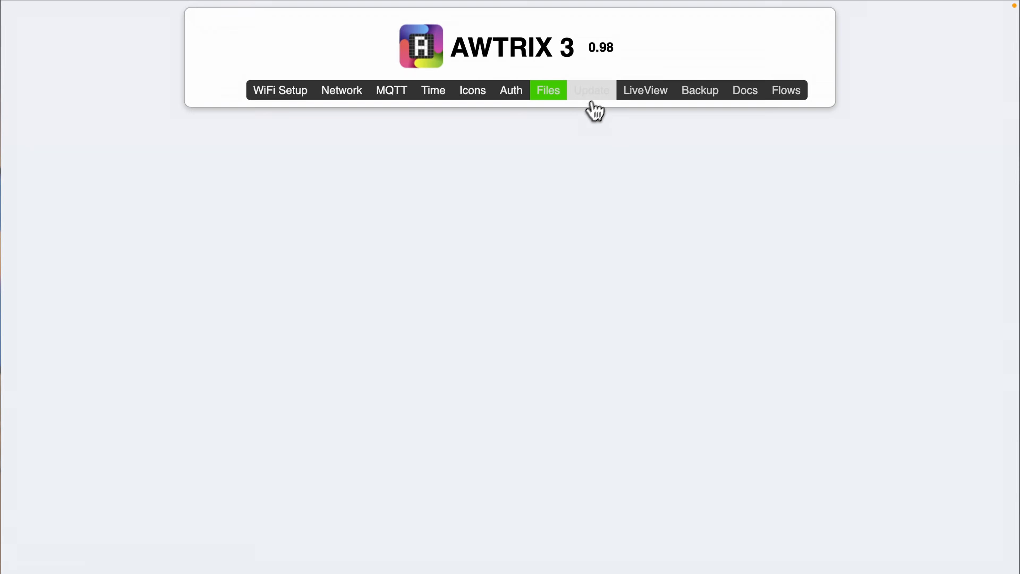
left_click(588, 95)
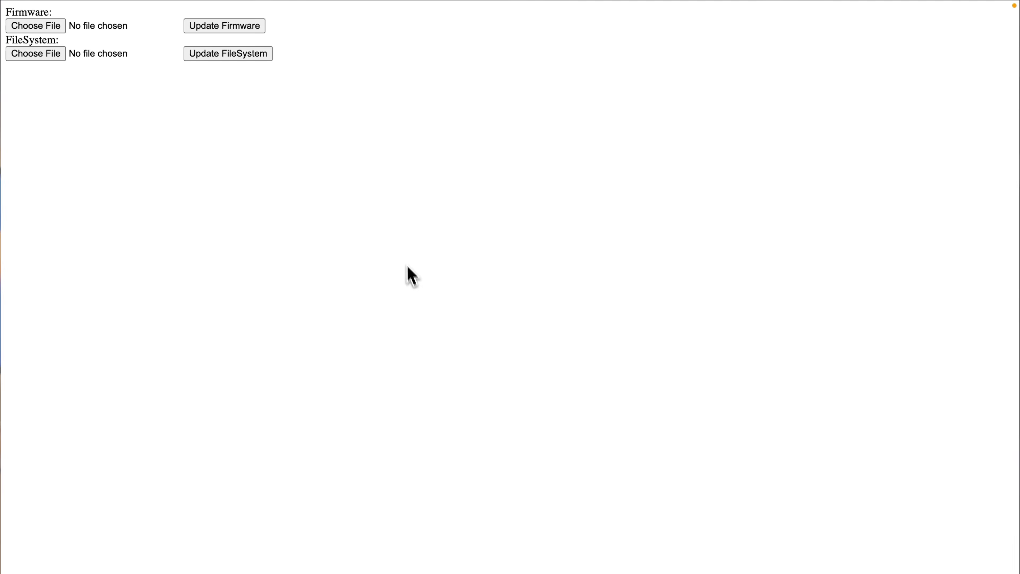
key("super+w")
- Open LiveView and page forward through the clock's apps
left_click(645, 91)
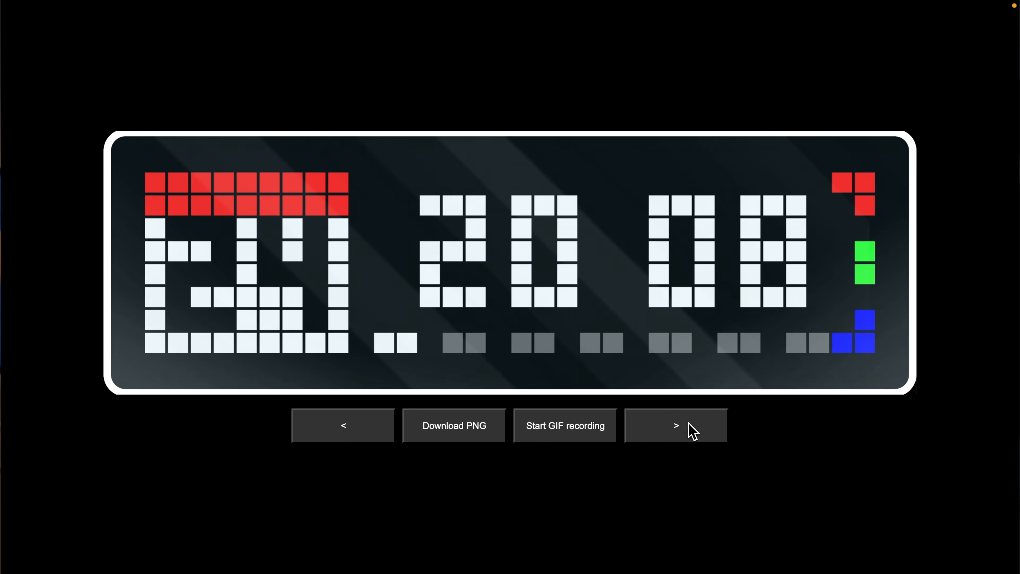
left_click(688, 422)
left_click(677, 426)
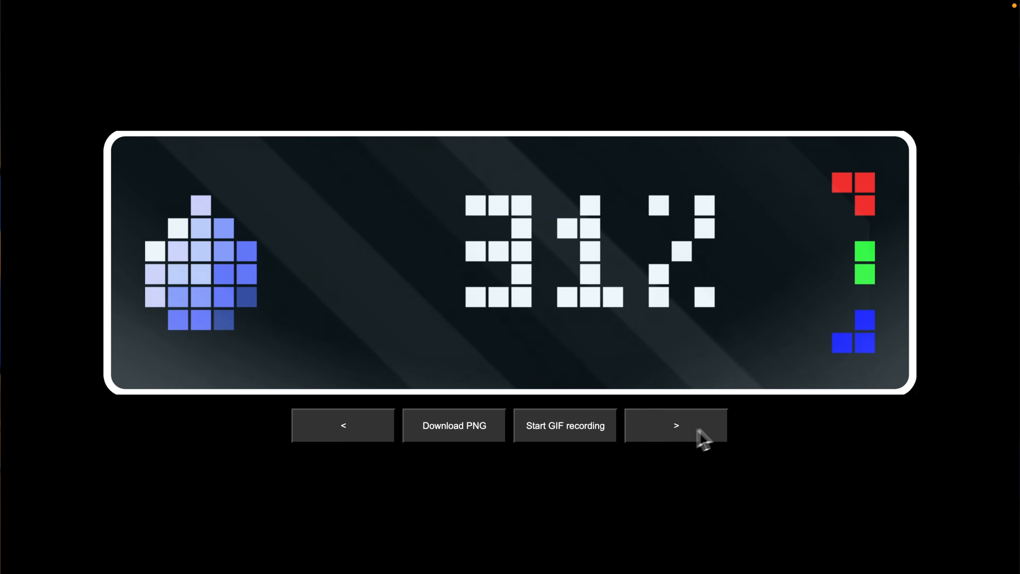
left_click(696, 439)
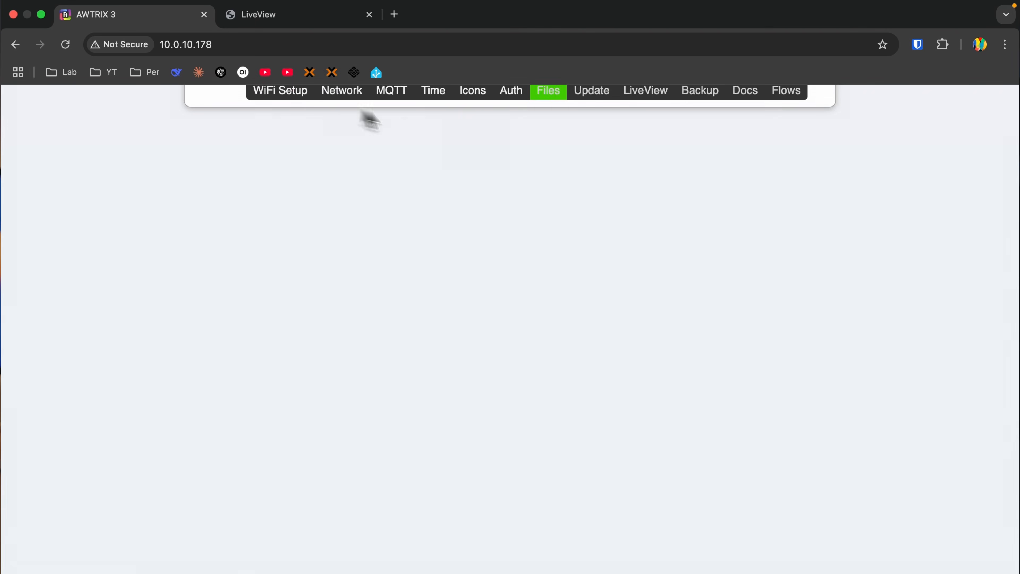
- Check the backup and restore page, and read the Getting Started and Apps pages of the AWTRIX 3 documentation
left_click(699, 89)
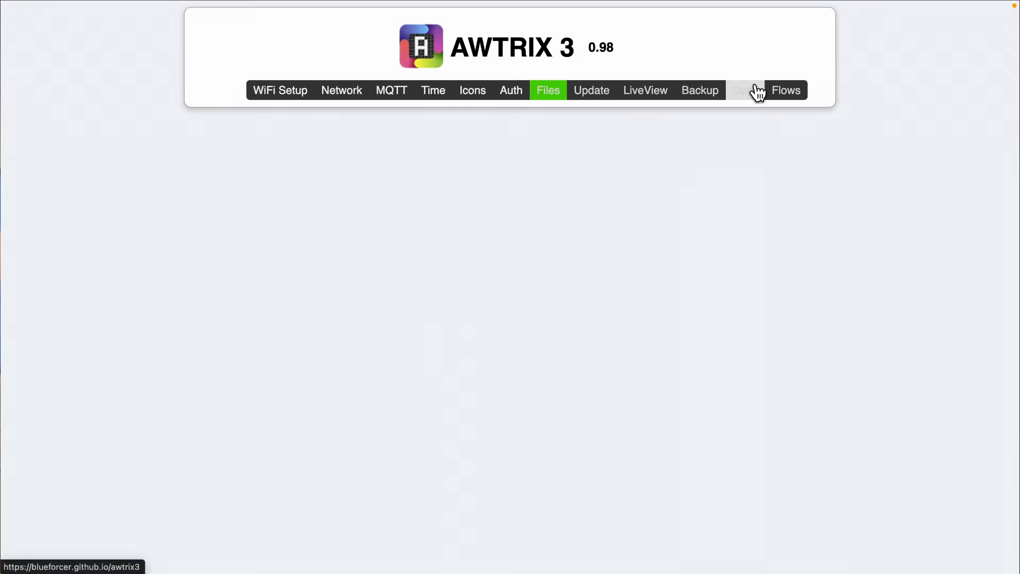
left_click(754, 90)
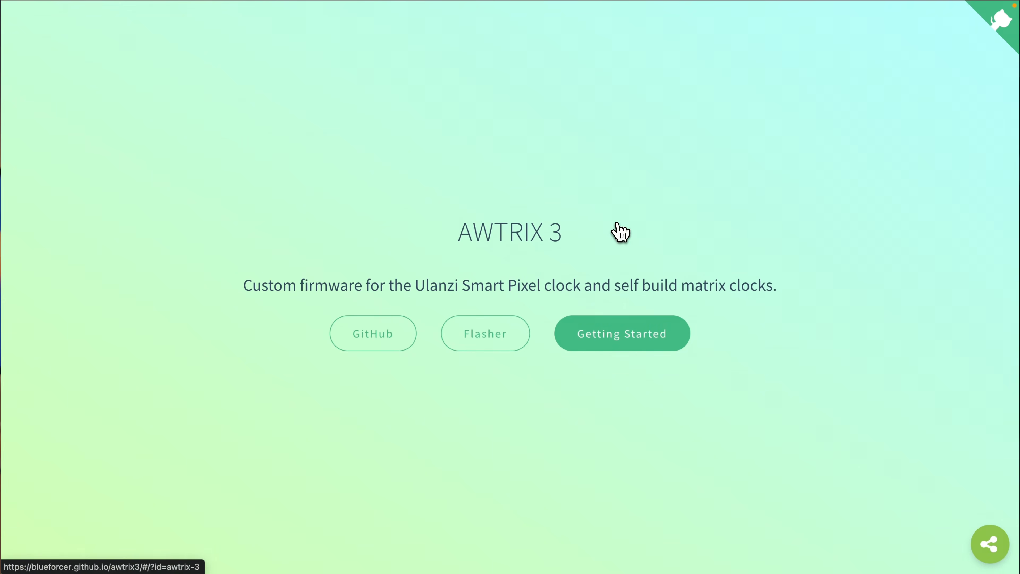
left_click(631, 338)
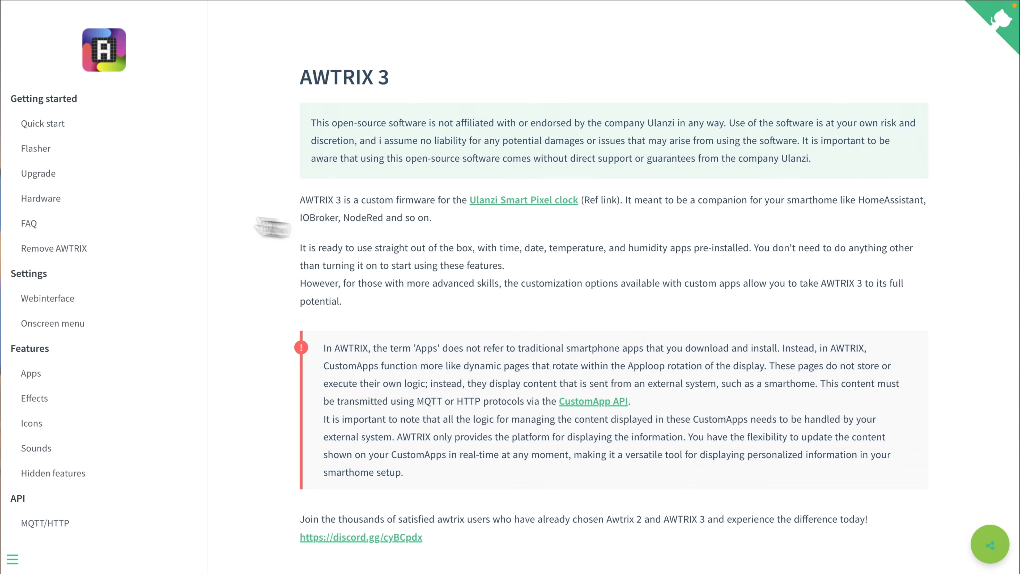
scroll(60, 222, "down", 5)
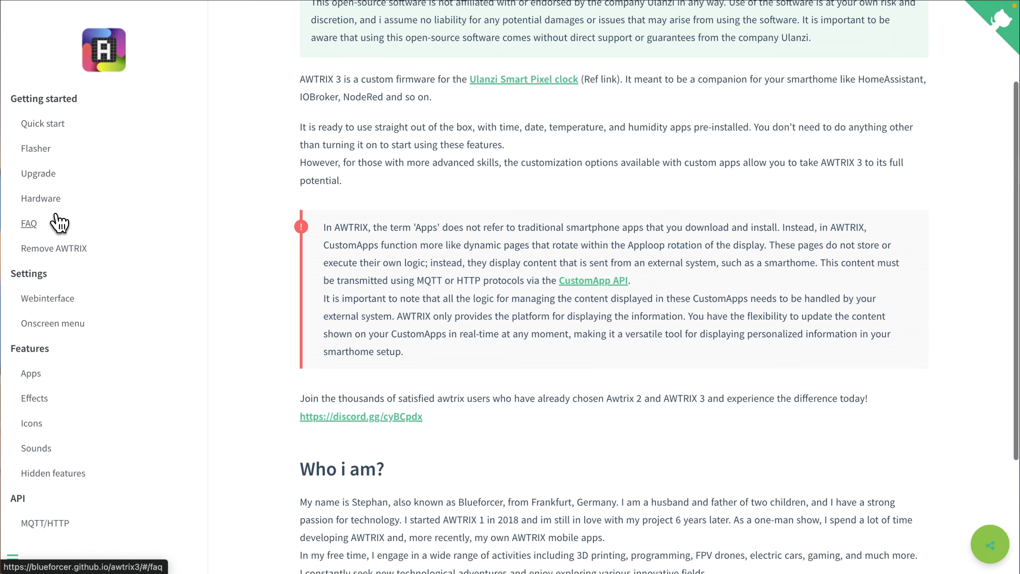
left_click(33, 377)
scroll(412, 291, "down", 15)
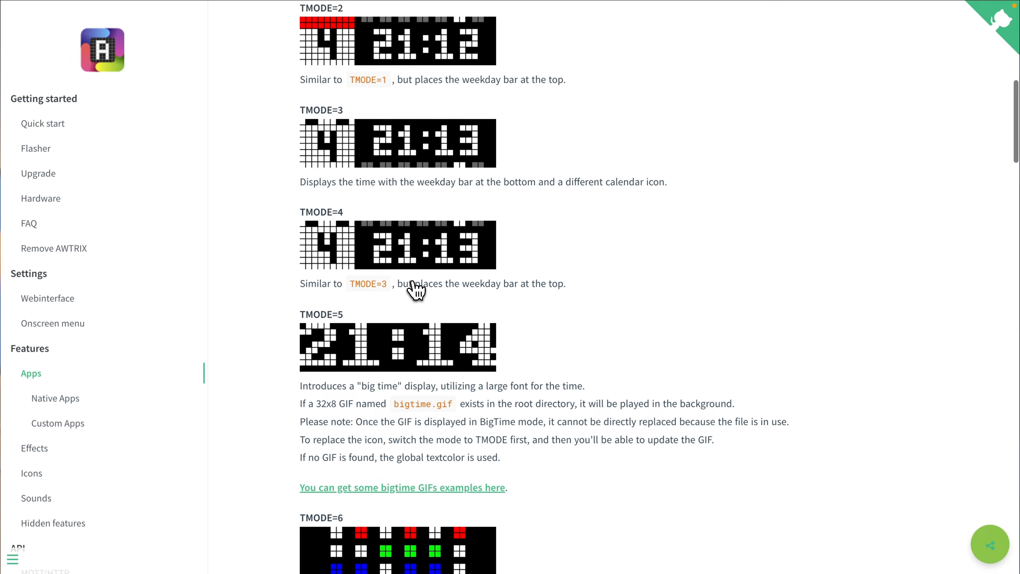
scroll(416, 289, "down", 5)
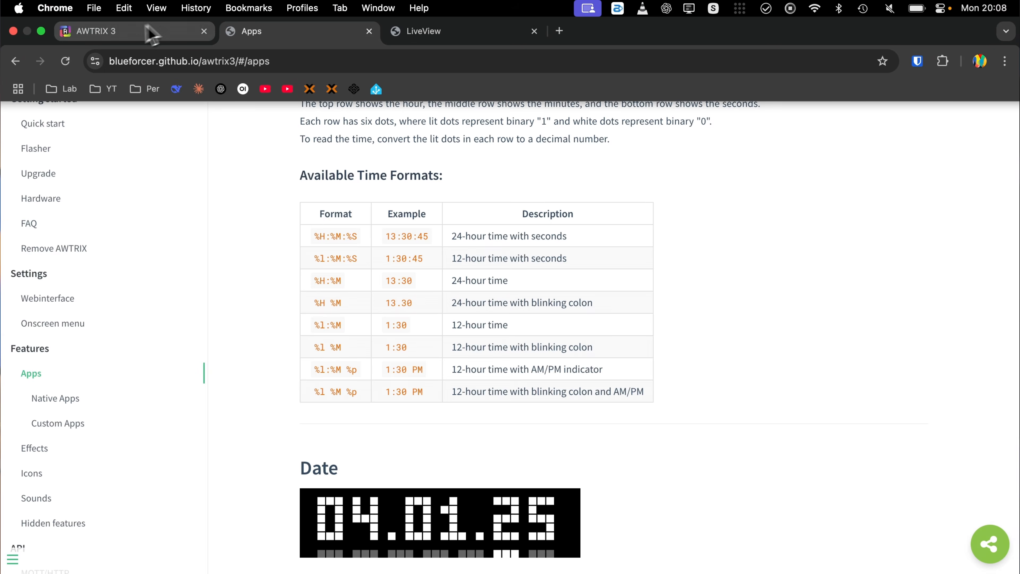
- Open AWTRIX Flows from the clock's web interface and browse its flow providers and hand-picked flows
left_click(121, 17)
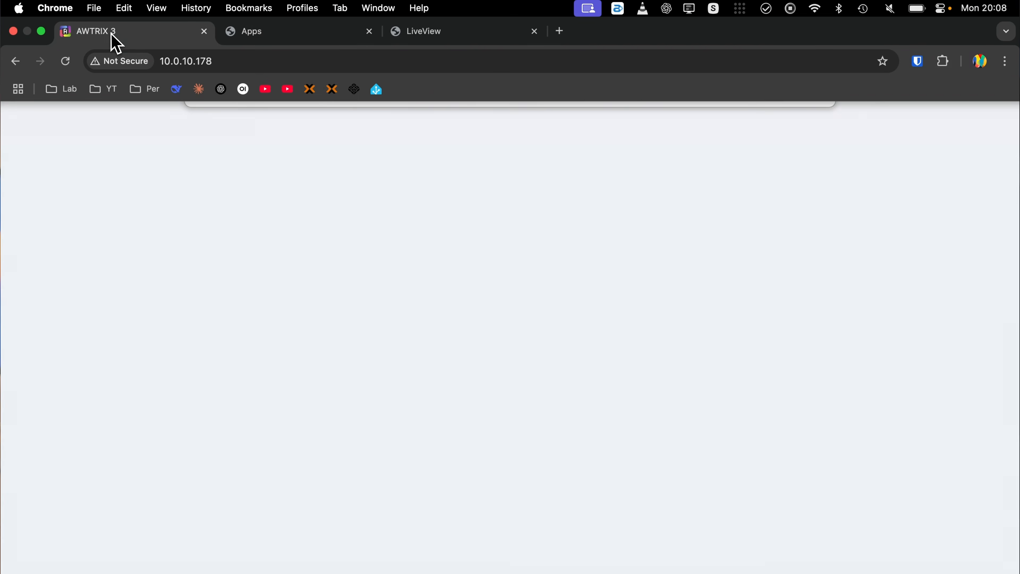
left_click(787, 99)
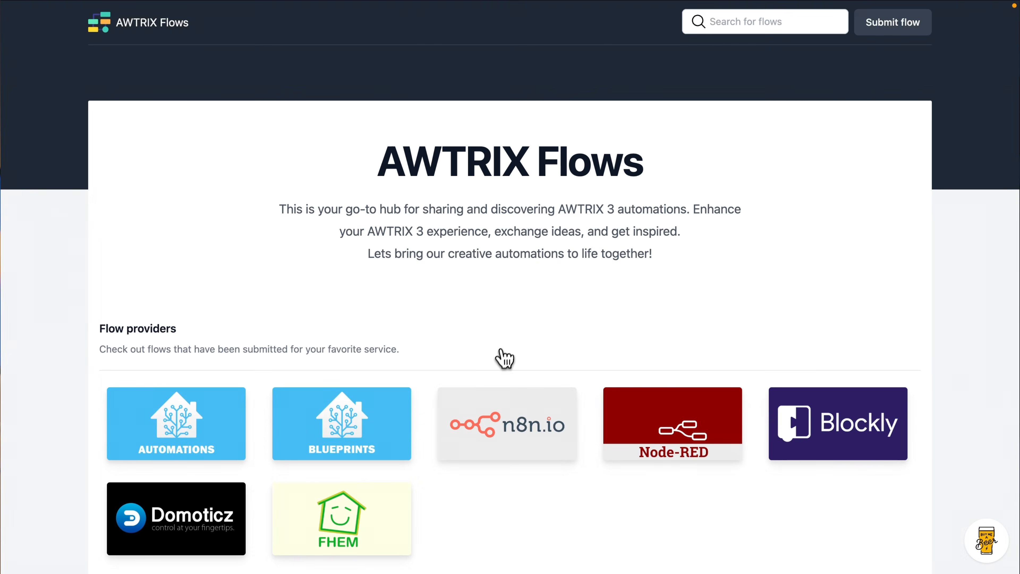
scroll(376, 338, "down", 2)
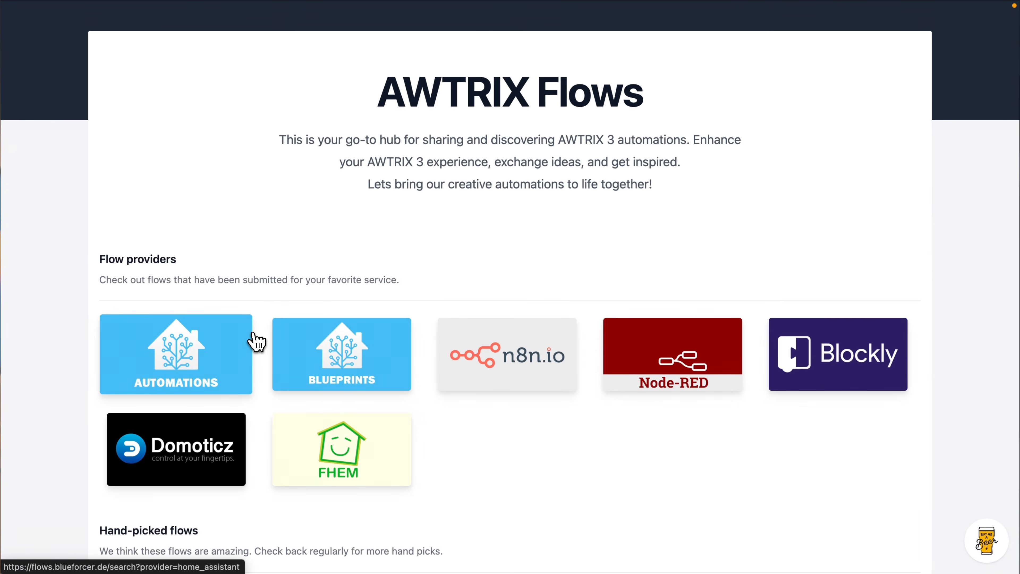
scroll(257, 341, "down", 3)
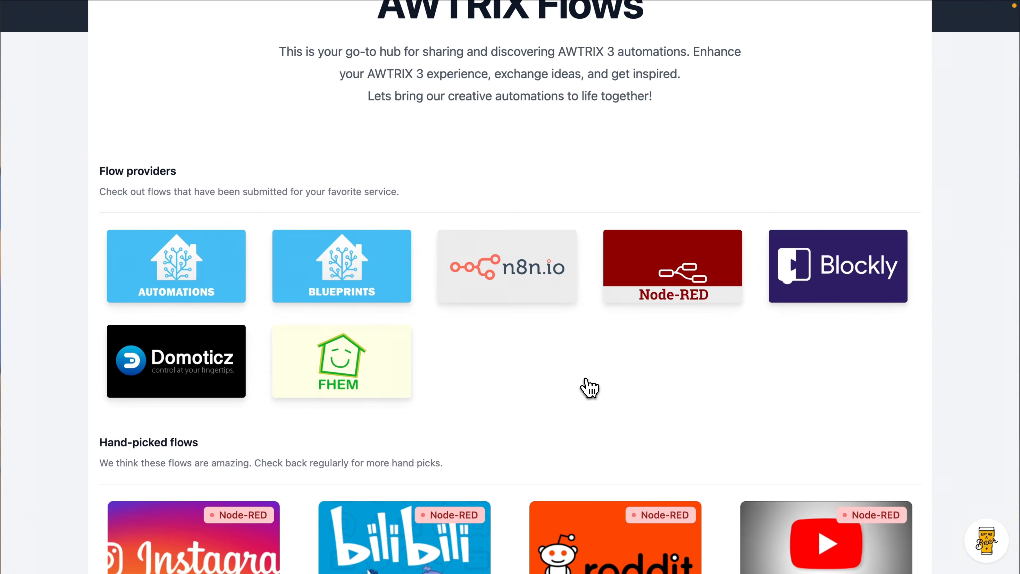
scroll(588, 388, "down", 5)
scroll(587, 387, "down", 8)
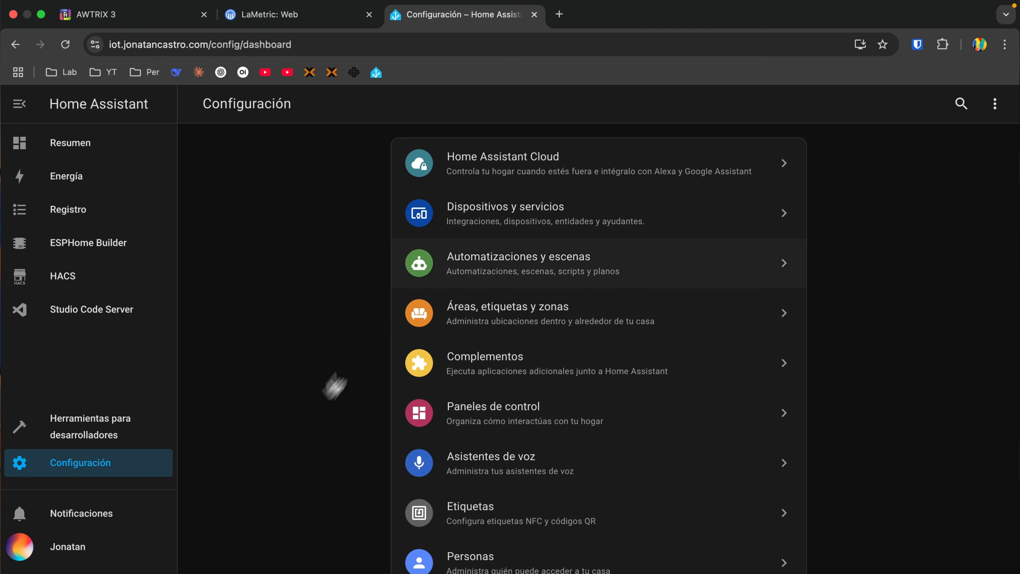
- Open the automations and scenes section of the Home Assistant settings and look through its contents
left_click(485, 273)
scroll(446, 346, "down", 10)
scroll(436, 363, "up", 2)
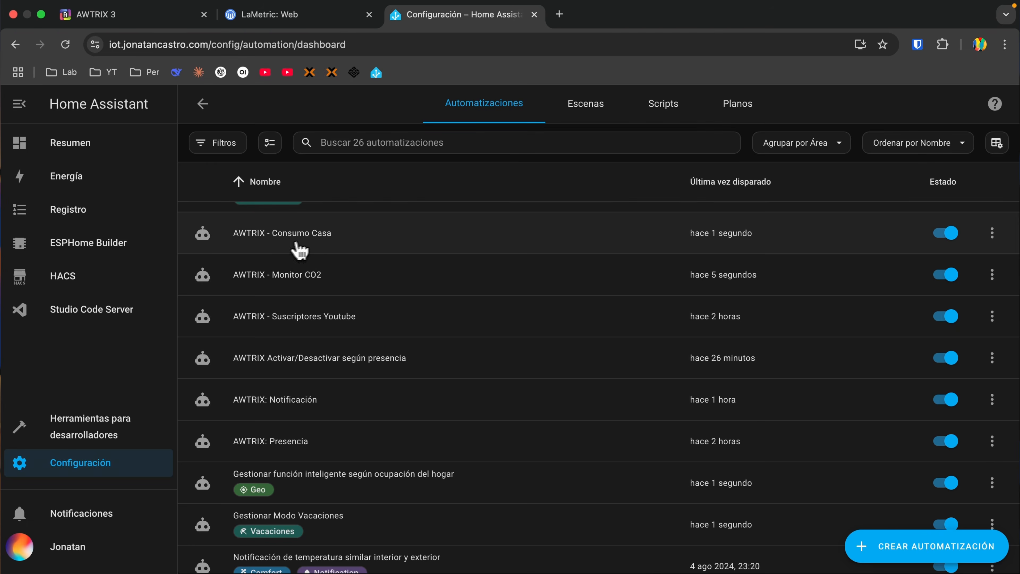
- Open the "AWTRIX - Consumo Casa" automation and expand its time trigger and MQTT publish action
left_click(370, 232)
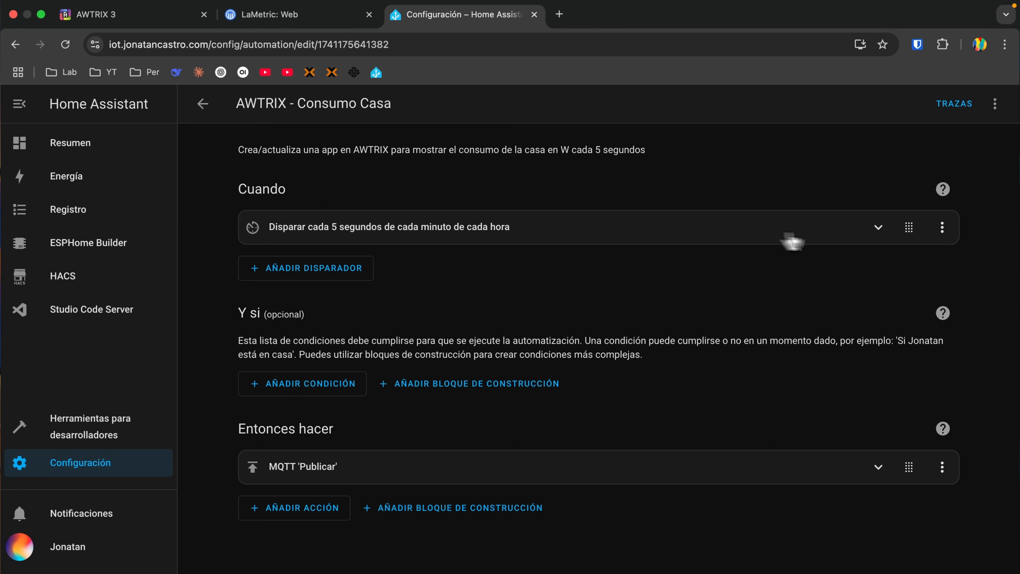
left_click(877, 228)
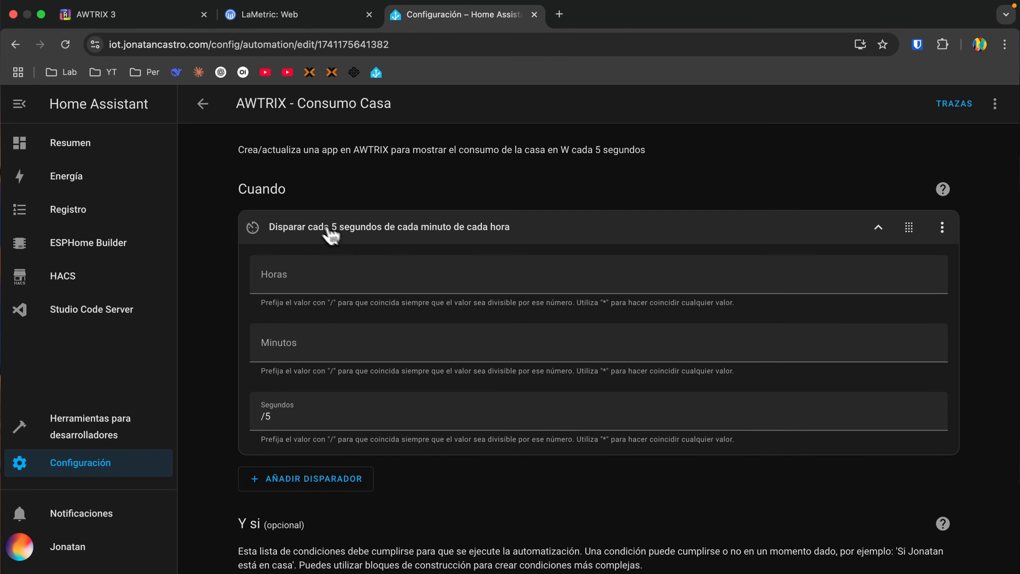
scroll(376, 346, "down", 5)
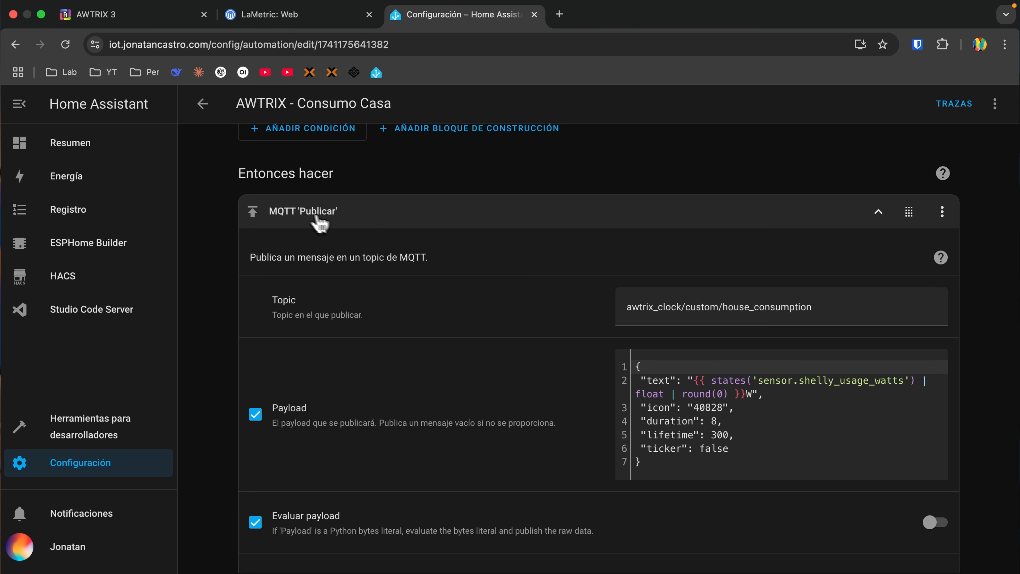
- Compare the prefix of the publish topic with the MQTT prefix in the clock's web interface, and return to Home Assistant
left_click(625, 312)
left_click_drag(627, 309, 679, 308)
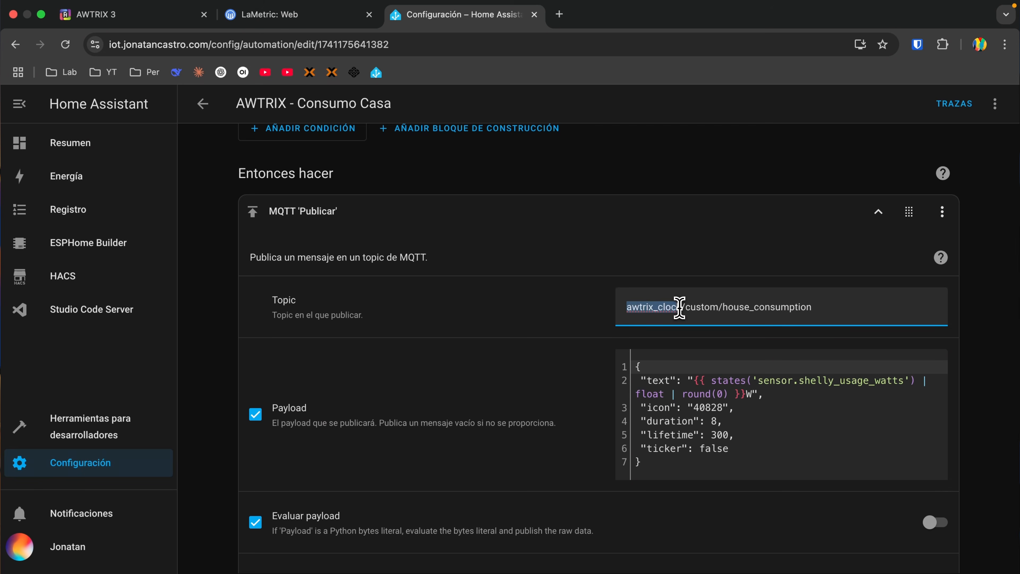
left_click(156, 20)
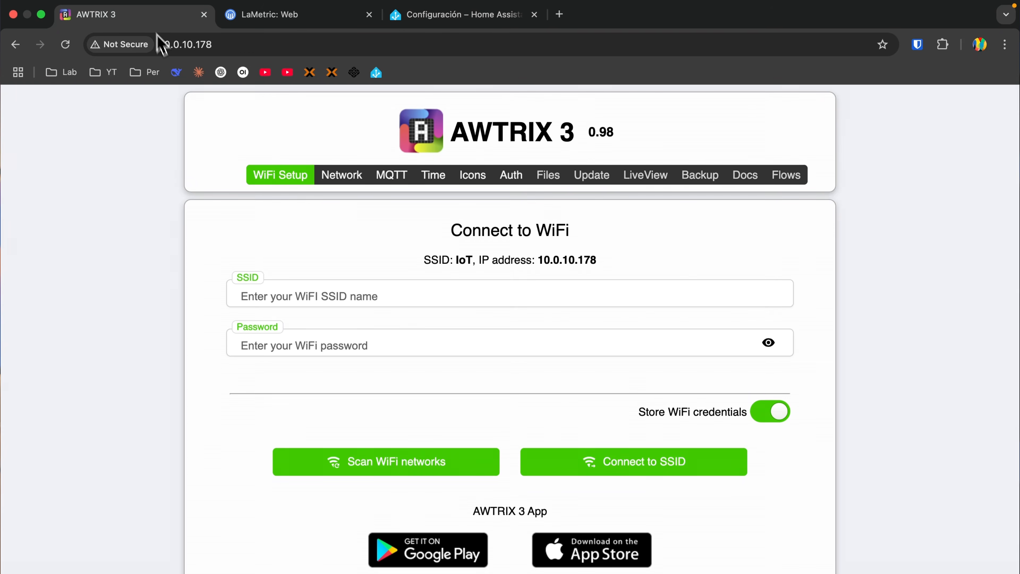
left_click(391, 174)
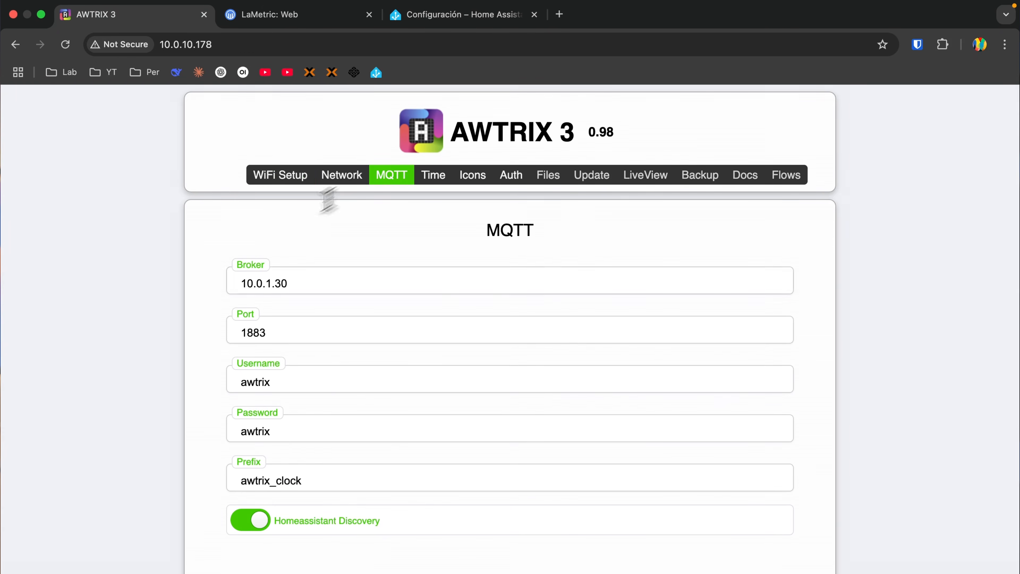
left_click(273, 478)
left_click_drag(301, 481, 193, 492)
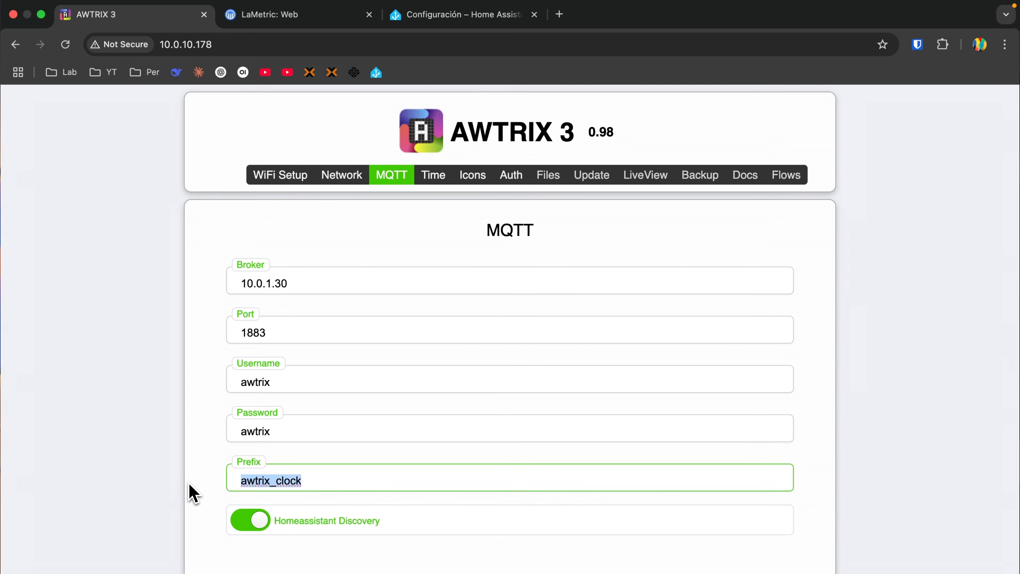
left_click(442, 18)
- Examine the custom app path and app name in the house consumption automation's MQTT topic
left_click(687, 310)
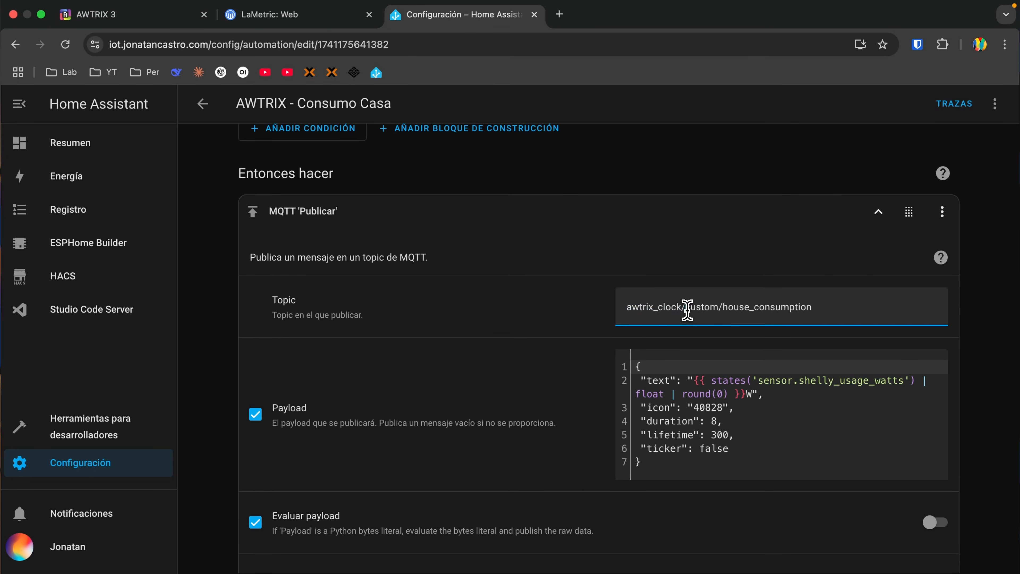
triple_click(718, 306)
left_click(702, 309)
left_click_drag(727, 306, 821, 309)
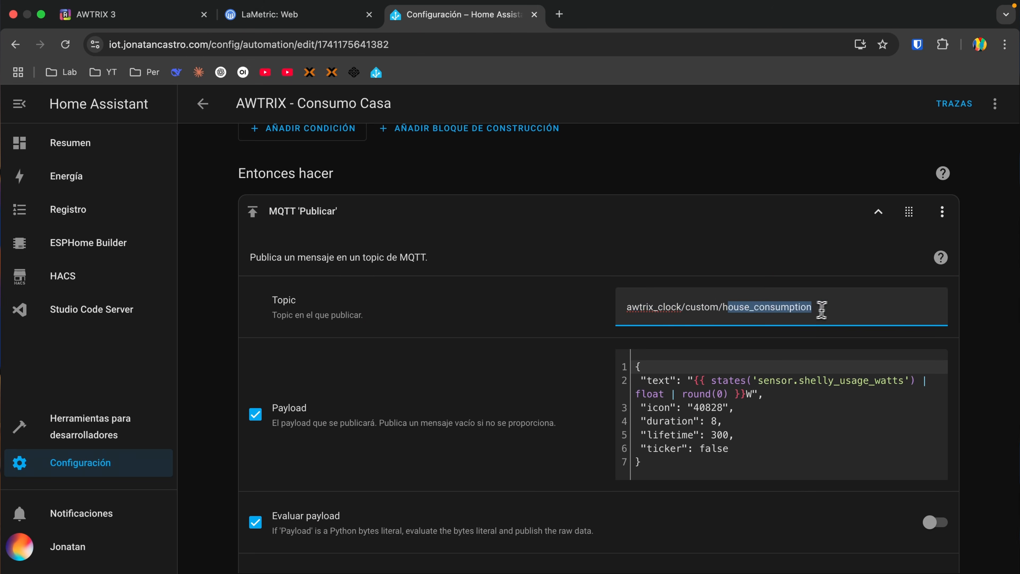
left_click(827, 310)
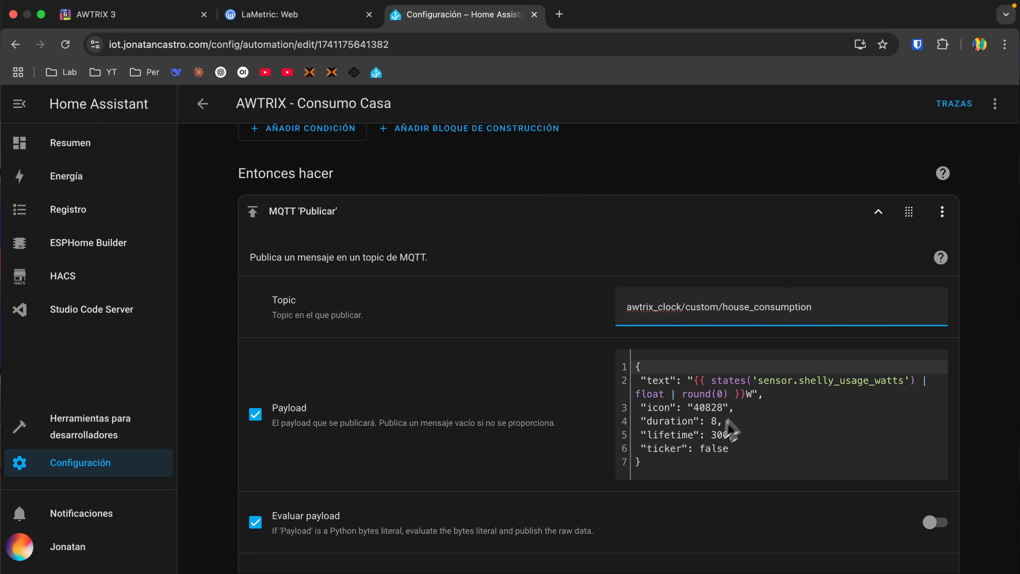
- Examine the consumption automation's payload, including the sensor template, rounding, W unit and icon, and the remaining publish options
left_click(646, 379)
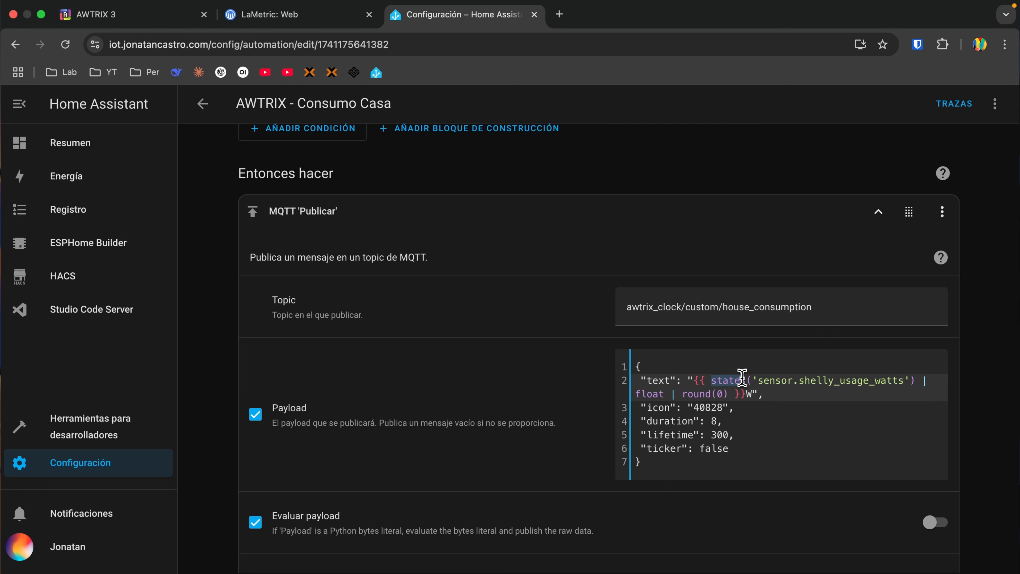
left_click_drag(759, 380, 899, 378)
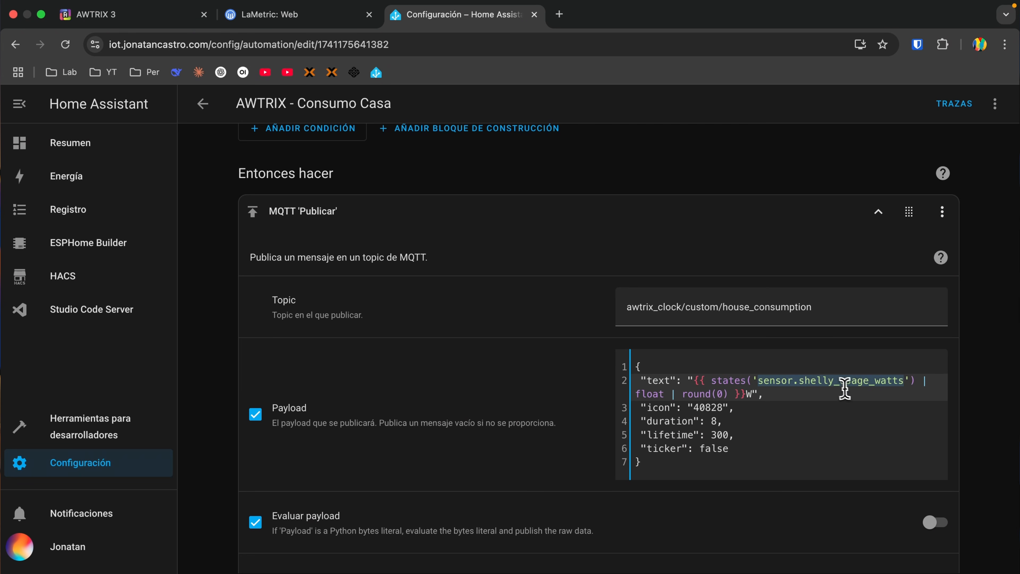
left_click_drag(636, 392, 705, 392)
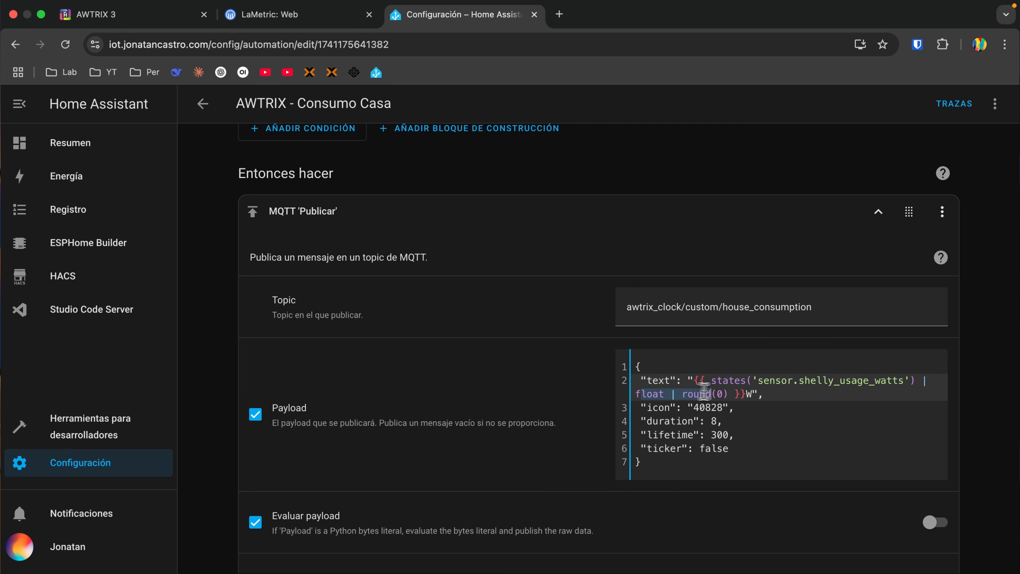
left_click(748, 394)
type("W")
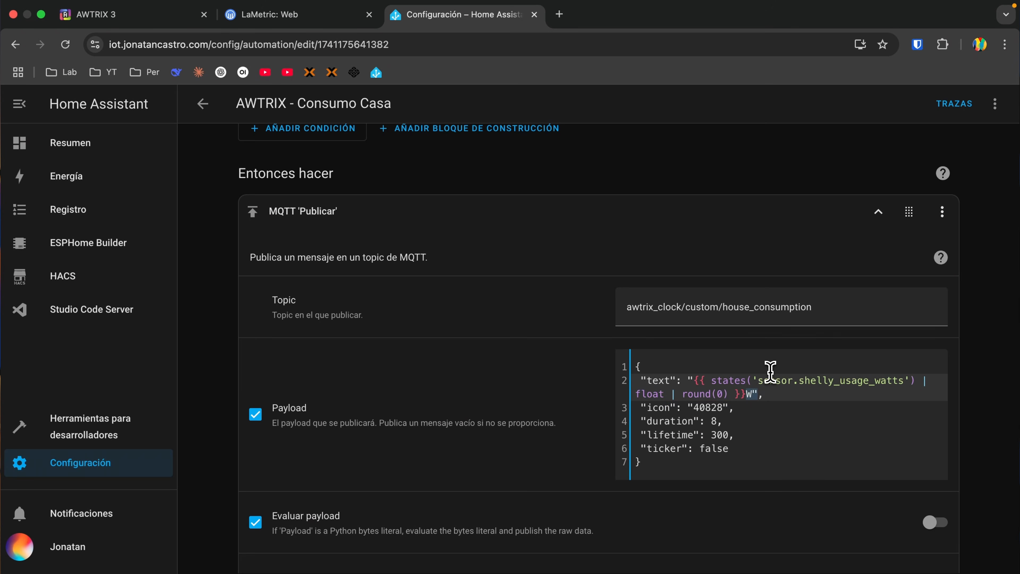
left_click(712, 402)
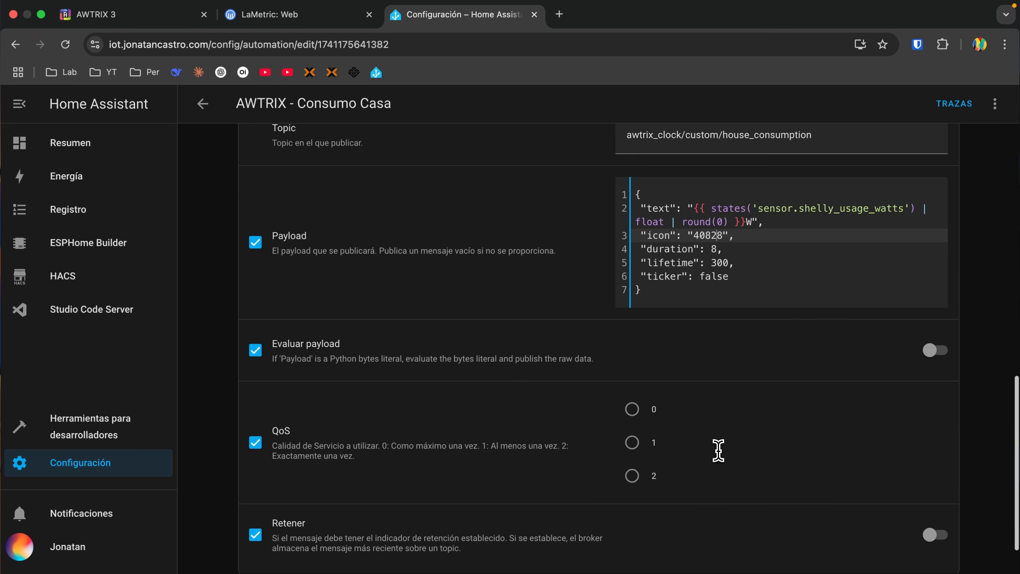
scroll(719, 448, "down", 2)
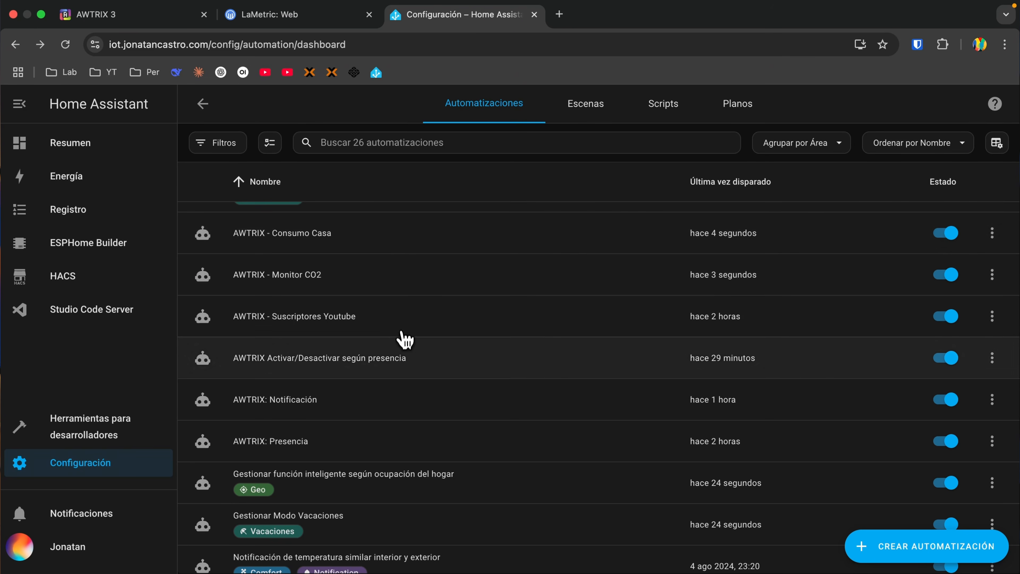
- Open the "AWTRIX: Notificación" automation and view its temperature trigger and expanded MQTT publish action
left_click(363, 407)
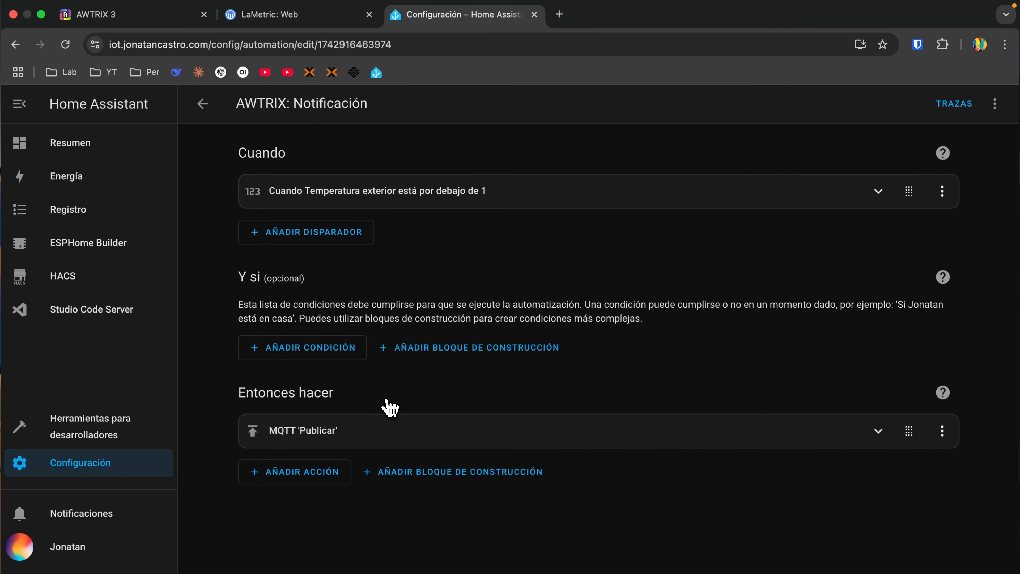
left_click(528, 192)
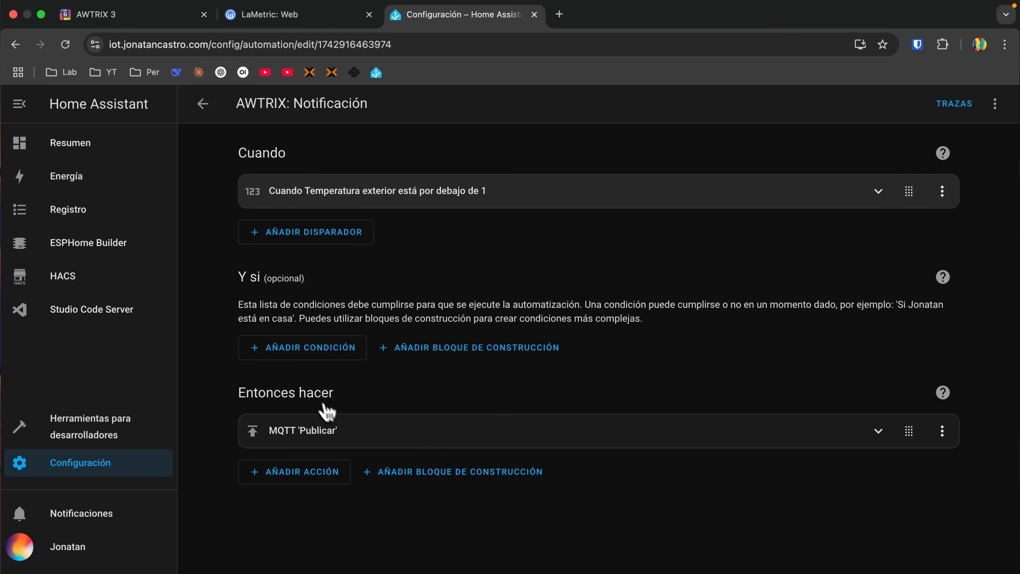
left_click(408, 435)
scroll(413, 301, "down", 4)
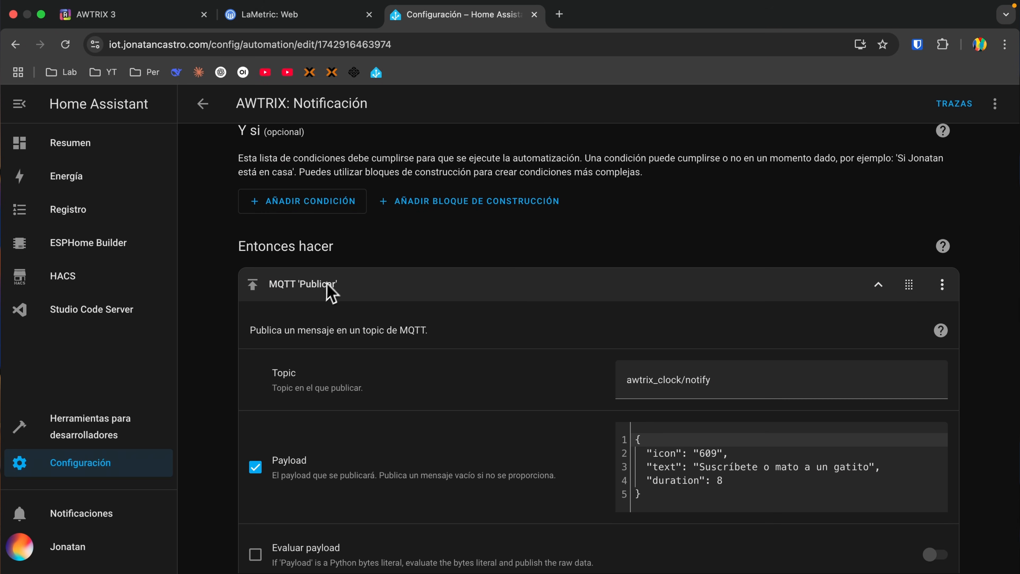
- Examine the notification automation's topic and the icon, text and duration entries of its payload
left_click_drag(681, 380, 636, 379)
left_click(688, 380)
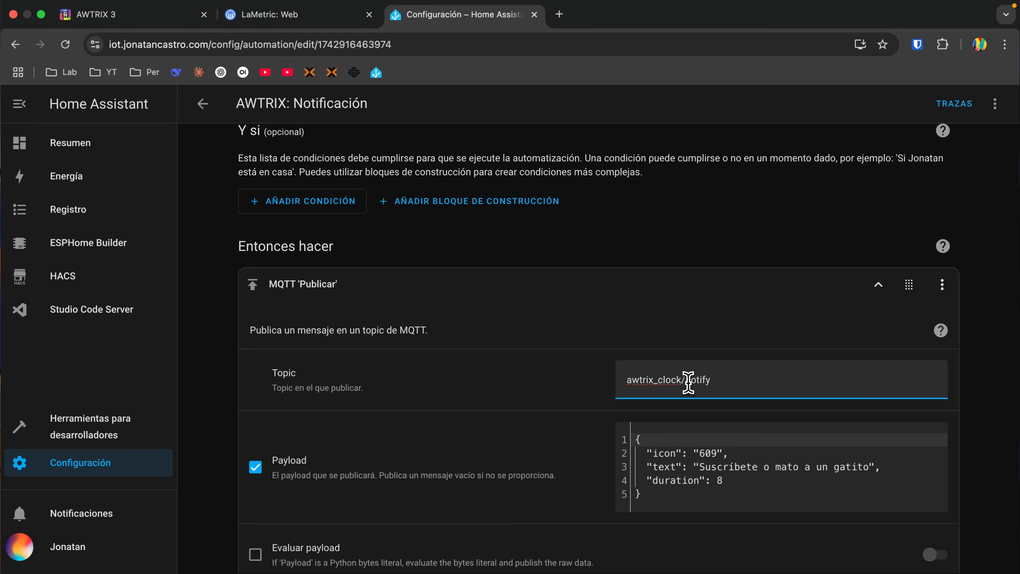
left_click(740, 382)
scroll(739, 381, "down", 2)
left_click(713, 364)
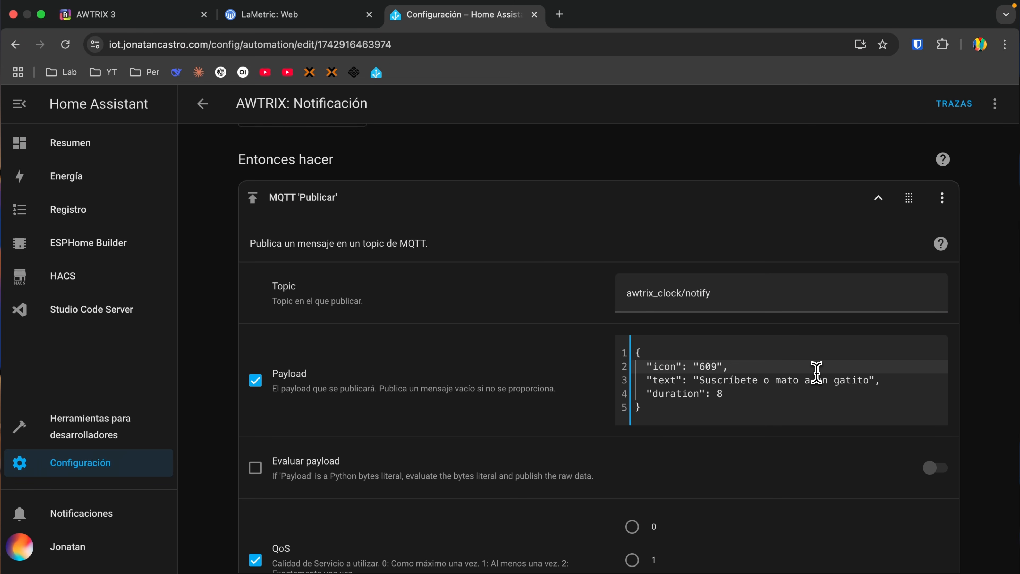
left_click(701, 375)
left_click_drag(699, 378, 857, 380)
left_click(686, 393)
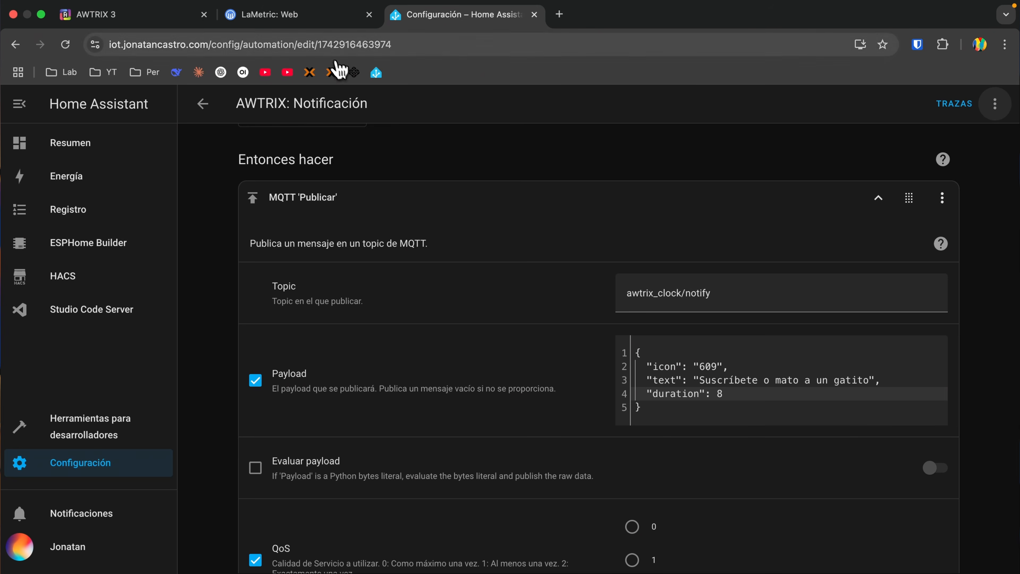
- Search the LaMetric icon gallery for 609 and for warning, and select the red warning icon 2710
left_click(309, 35)
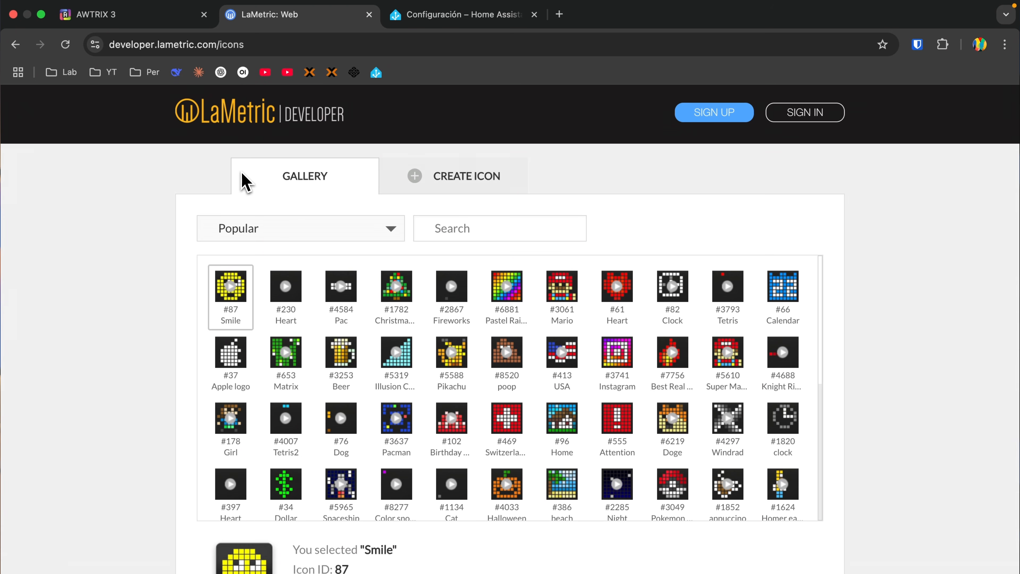
left_click(471, 221)
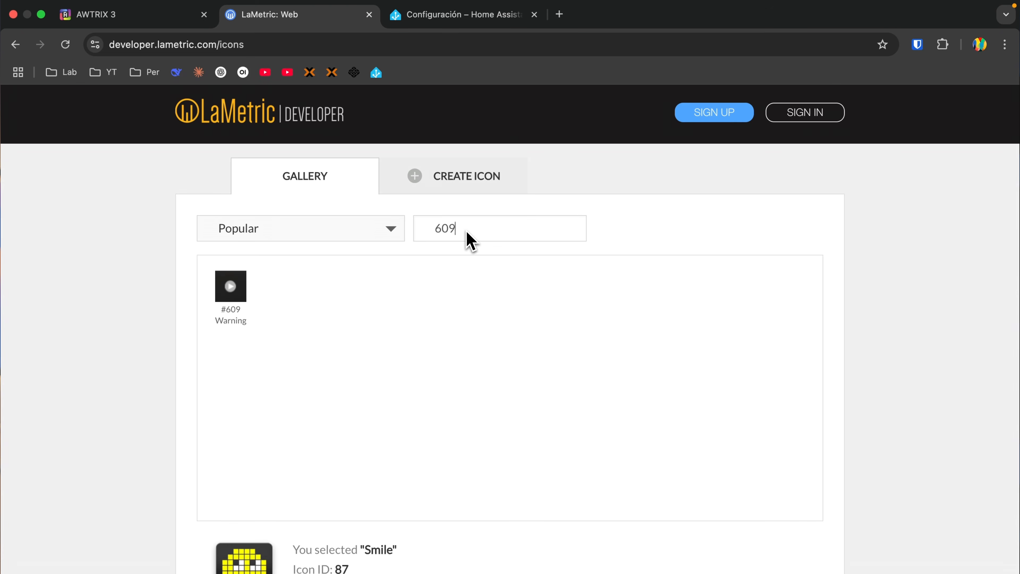
left_click(243, 298)
double_click(462, 228)
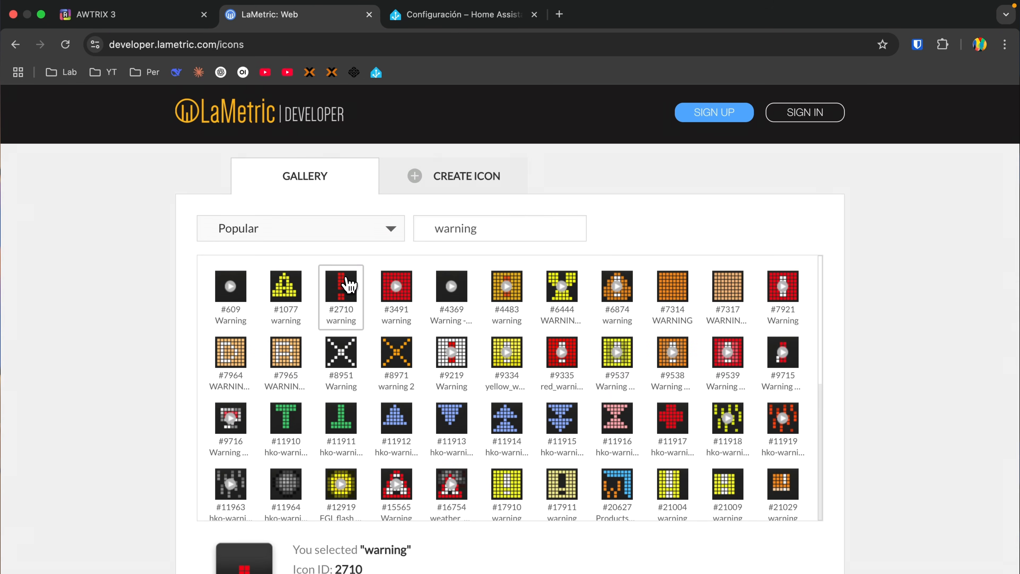
scroll(349, 286, "down", 3)
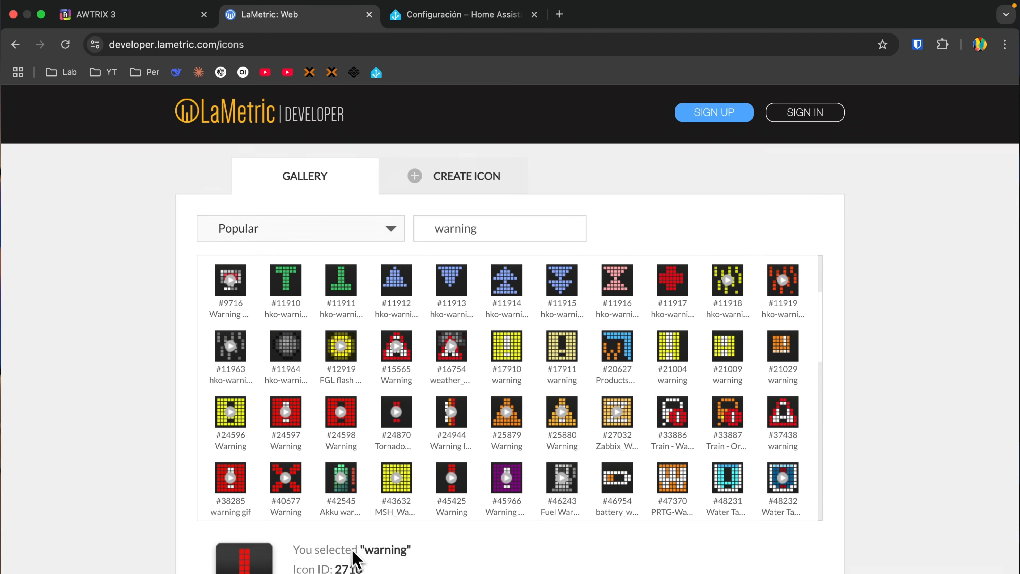
scroll(353, 556, "down", 1)
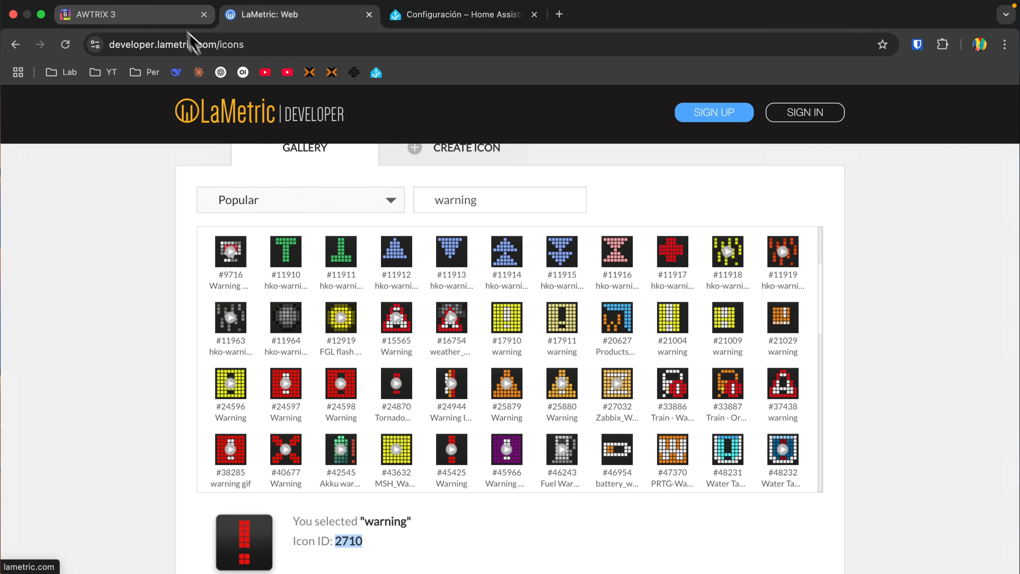
- Preview icon 2710 in the clock's web interface and download it to the clock
left_click(139, 21)
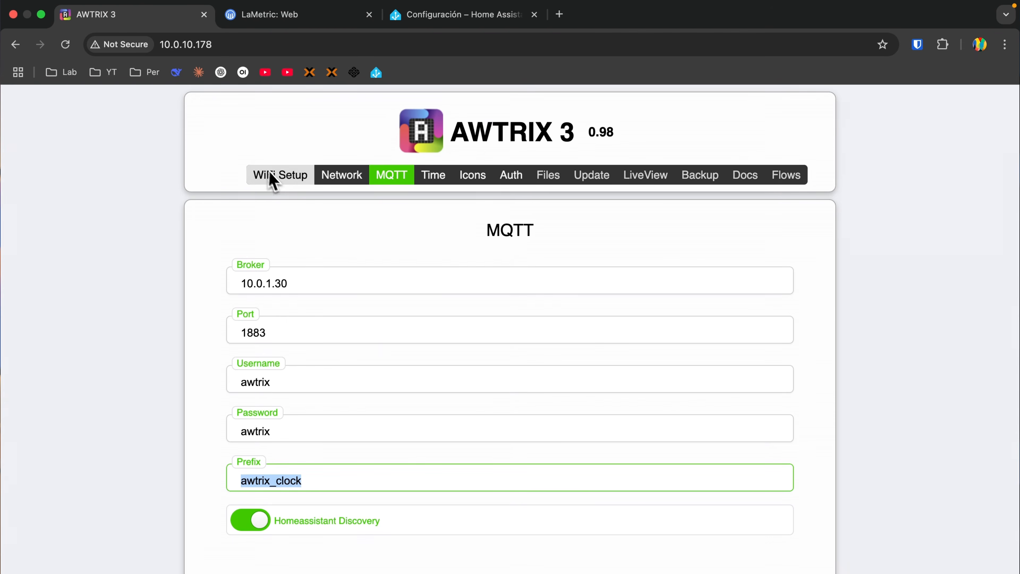
left_click(476, 173)
left_click(401, 278)
type("2710")
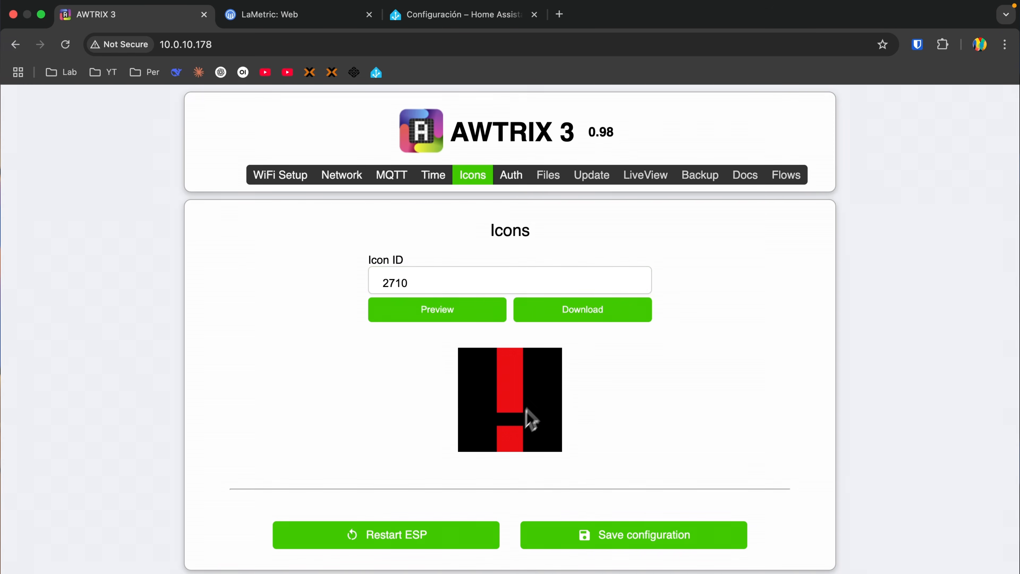
left_click(588, 316)
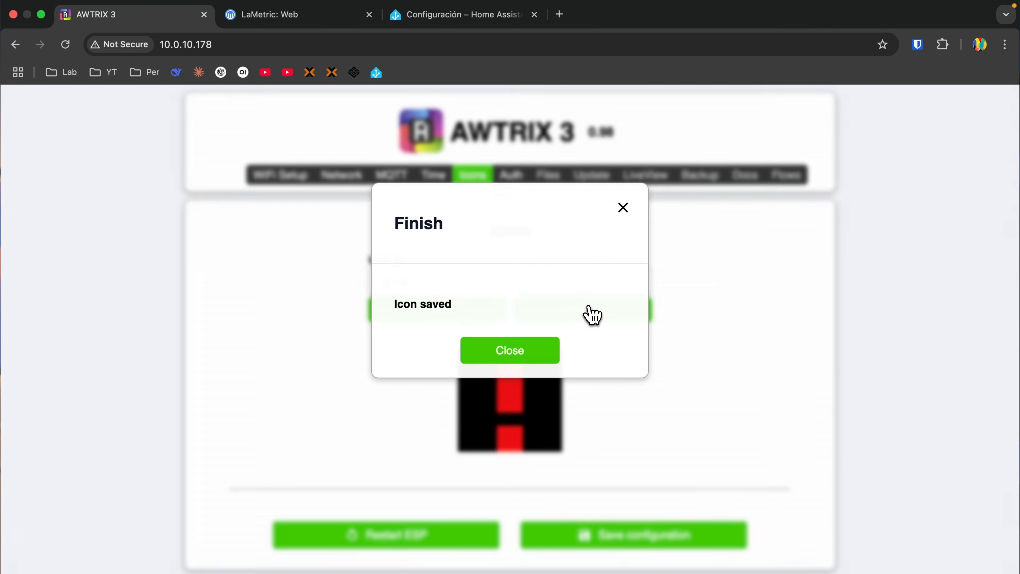
left_click(538, 353)
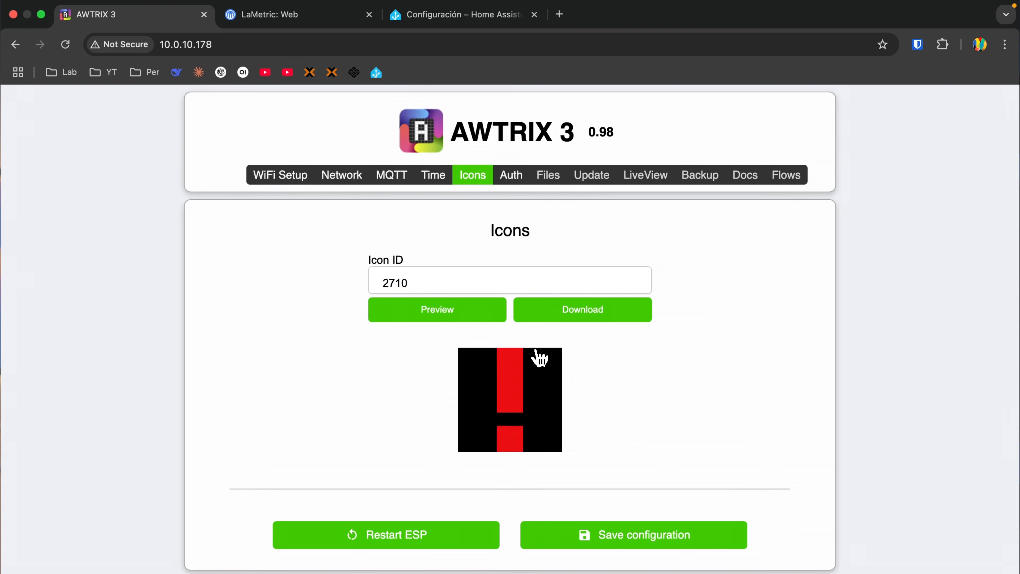
- Revisit the icon ID in the notification automation's payload in Home Assistant, and open the "AWTRIX: Presencia" automation
left_click(417, 16)
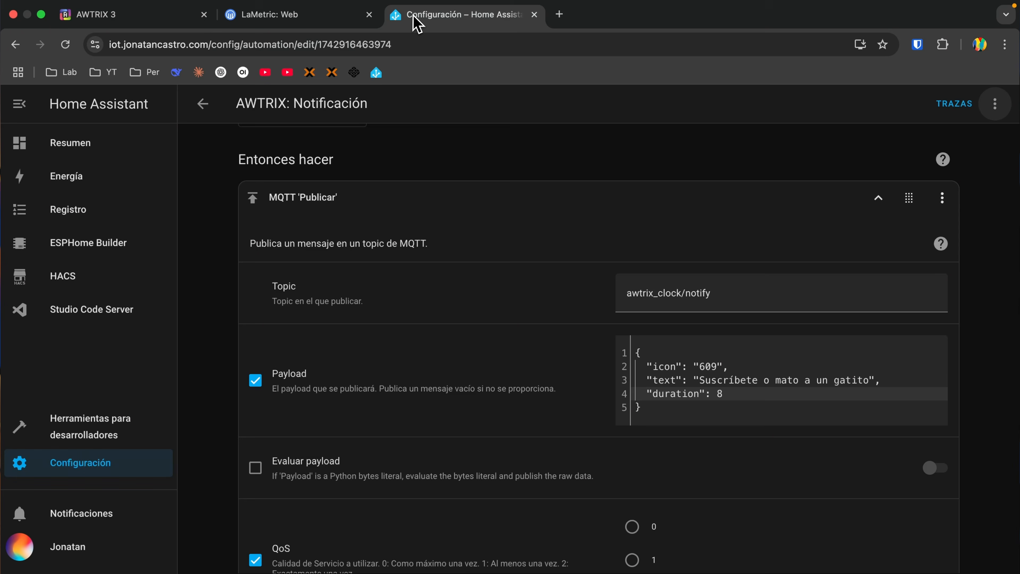
left_click(706, 366)
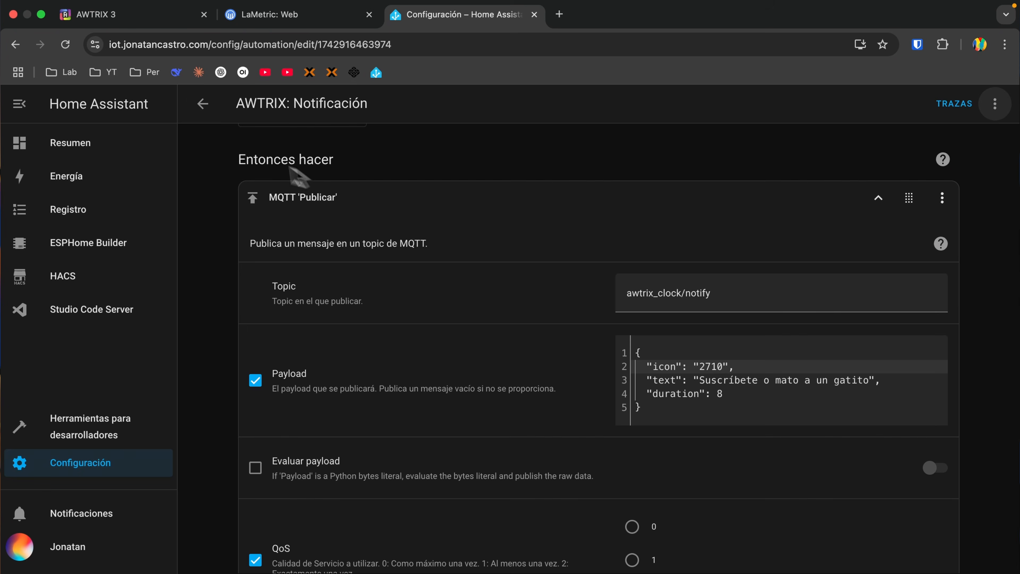
left_click(203, 106)
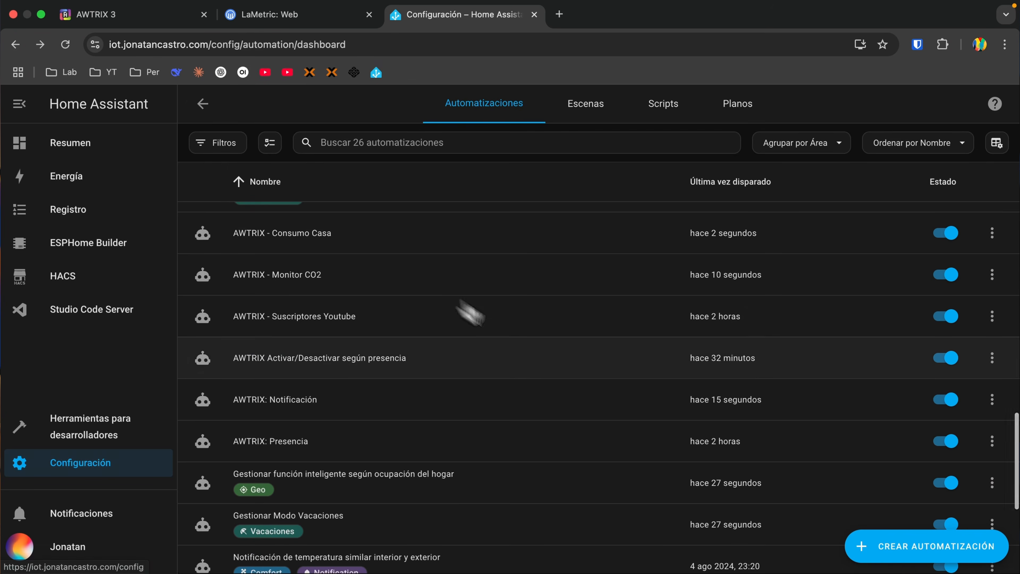
scroll(547, 361, "down", 3)
left_click(377, 357)
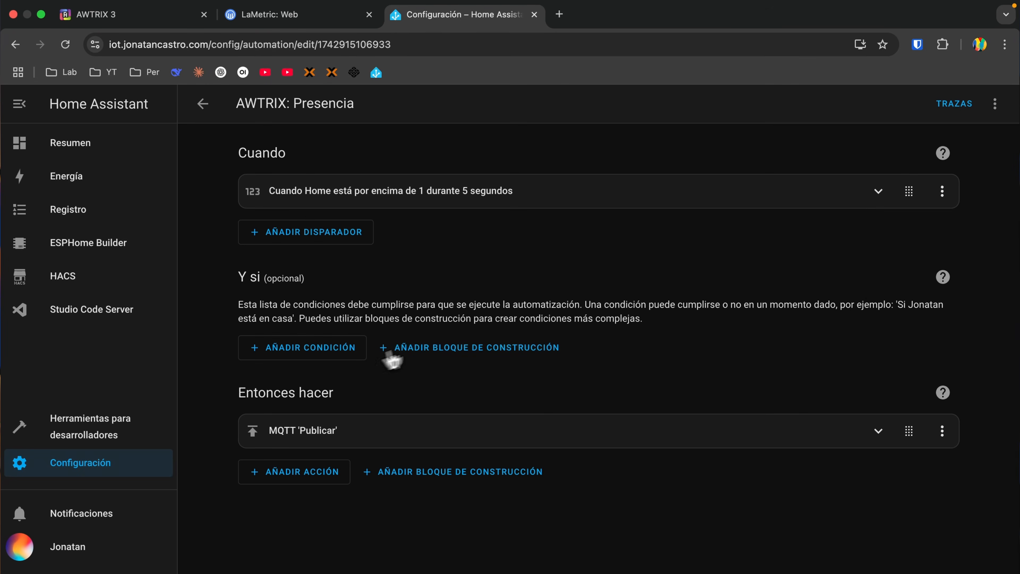
- Expand the MQTT publish action of the presence automation and examine its topic and the effect entry of its payload
left_click(879, 430)
scroll(686, 274, "down", 4)
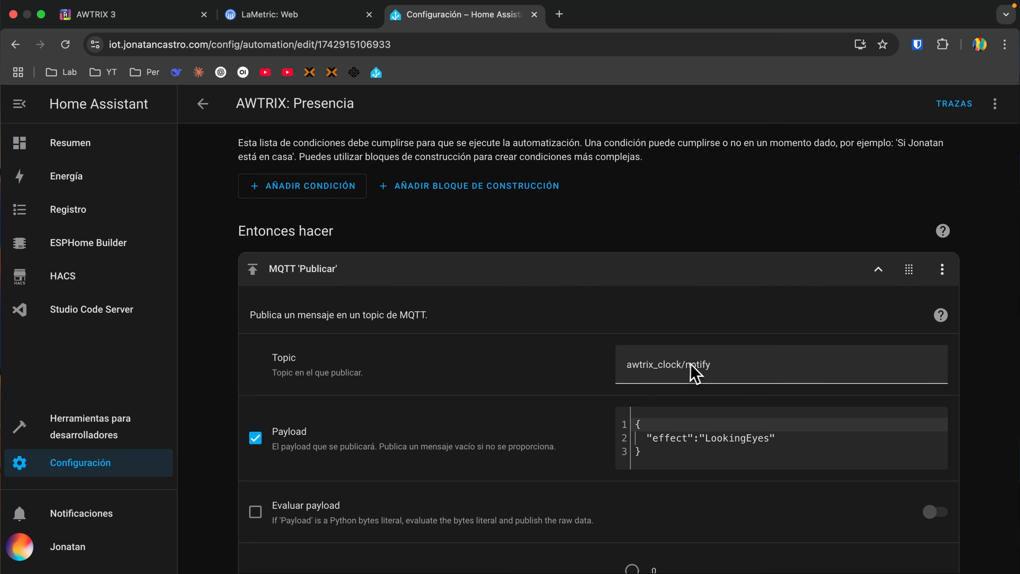
left_click(668, 438)
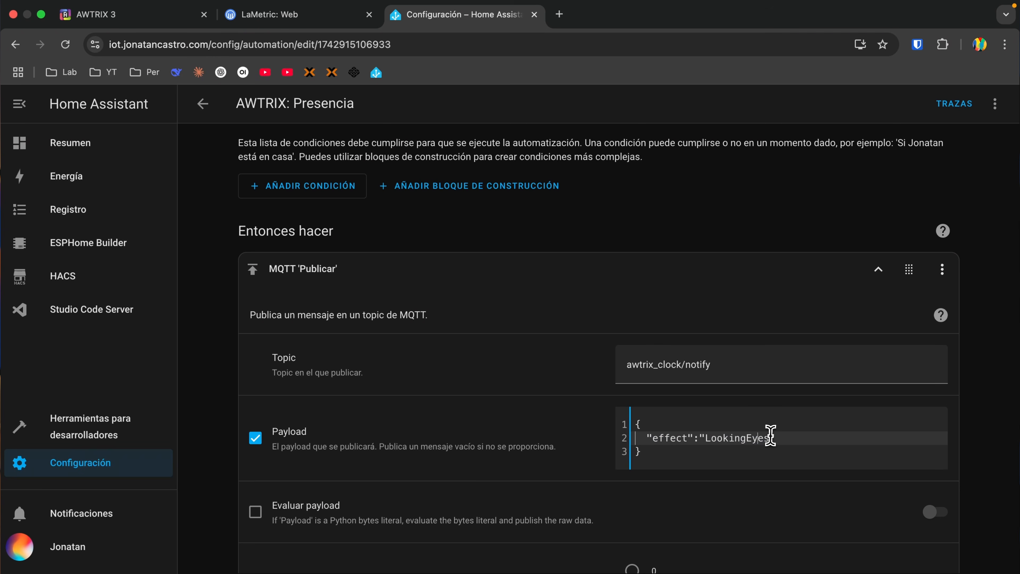
- Open the AWTRIX 3 documentation from the clock's web interface and look through the effect names on its Effects page
left_click(121, 14)
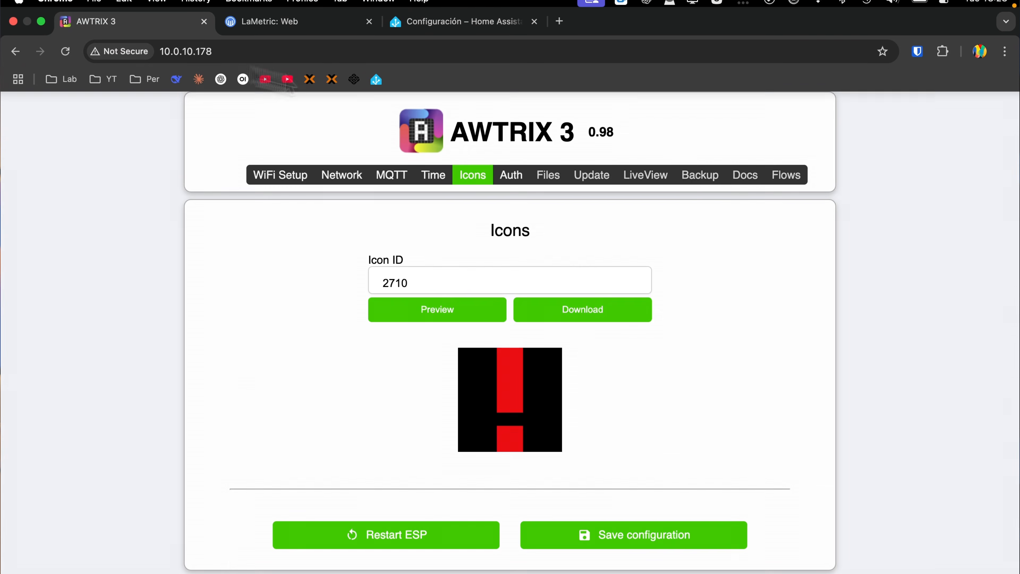
left_click(746, 181)
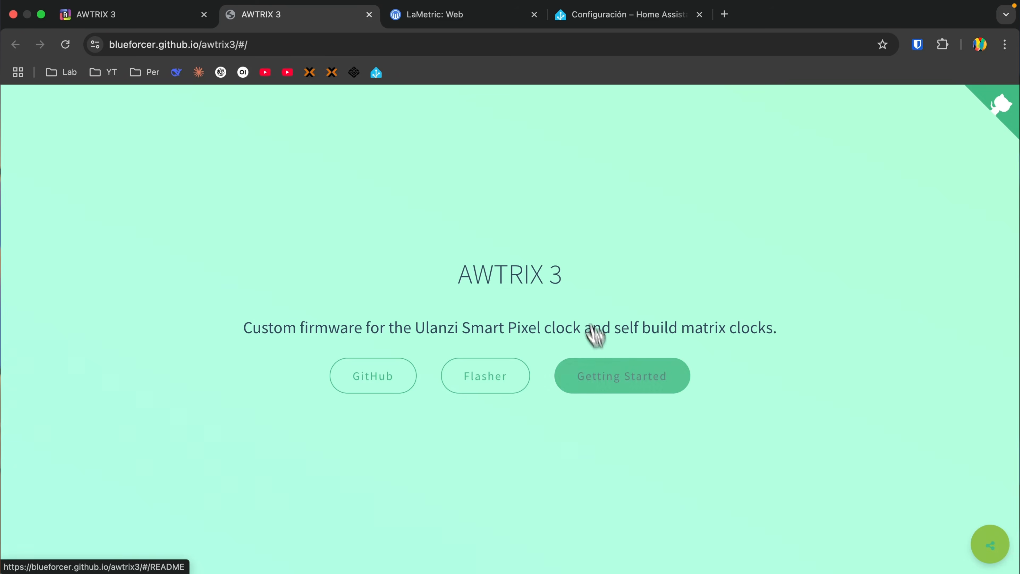
left_click(622, 373)
left_click(34, 482)
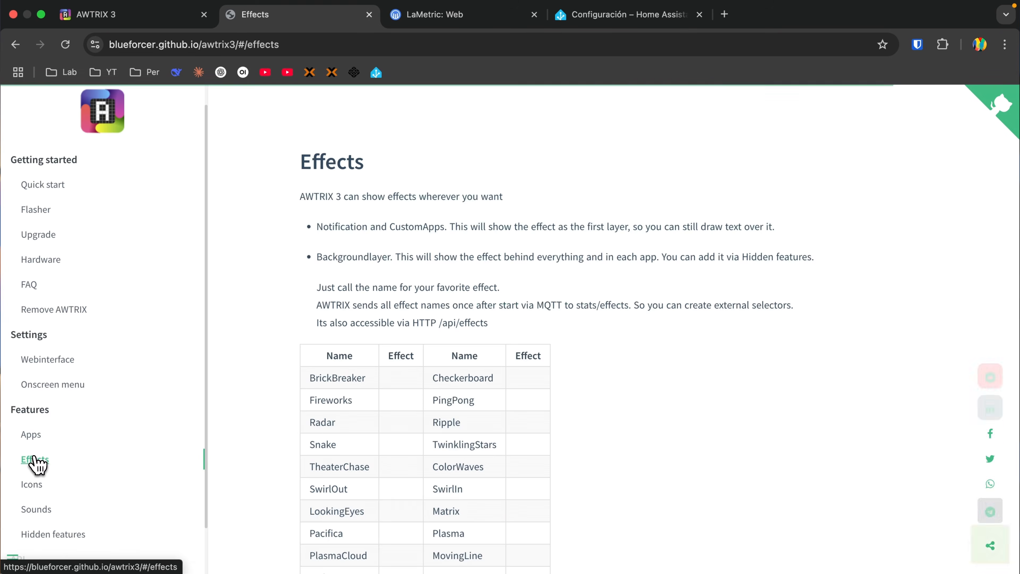
scroll(405, 292, "down", 5)
scroll(558, 292, "down", 6)
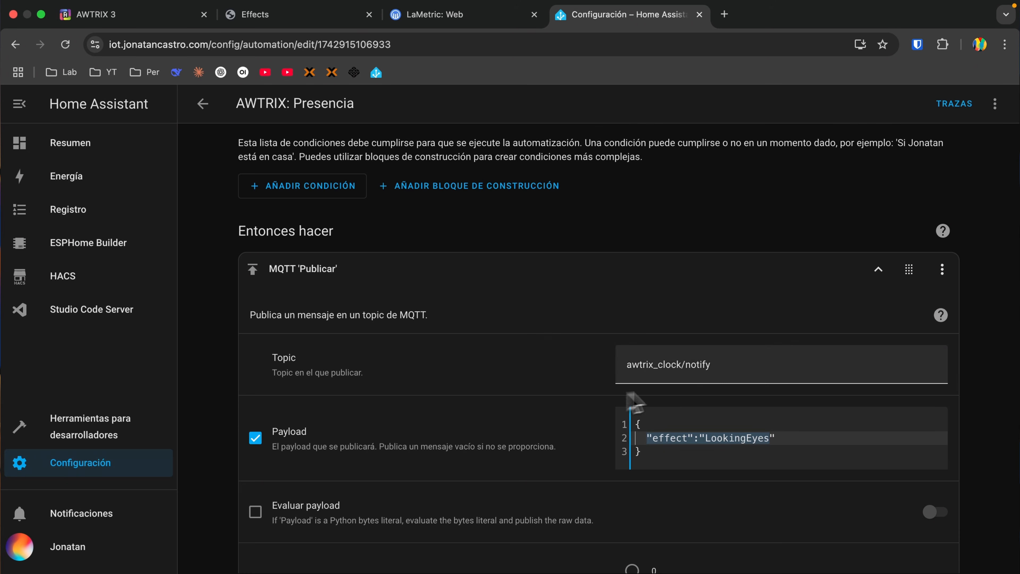
- Return to the presence automation in Home Assistant and review its Home trigger and the LookingEyes effect in the payload
scroll(699, 387, "up", 4)
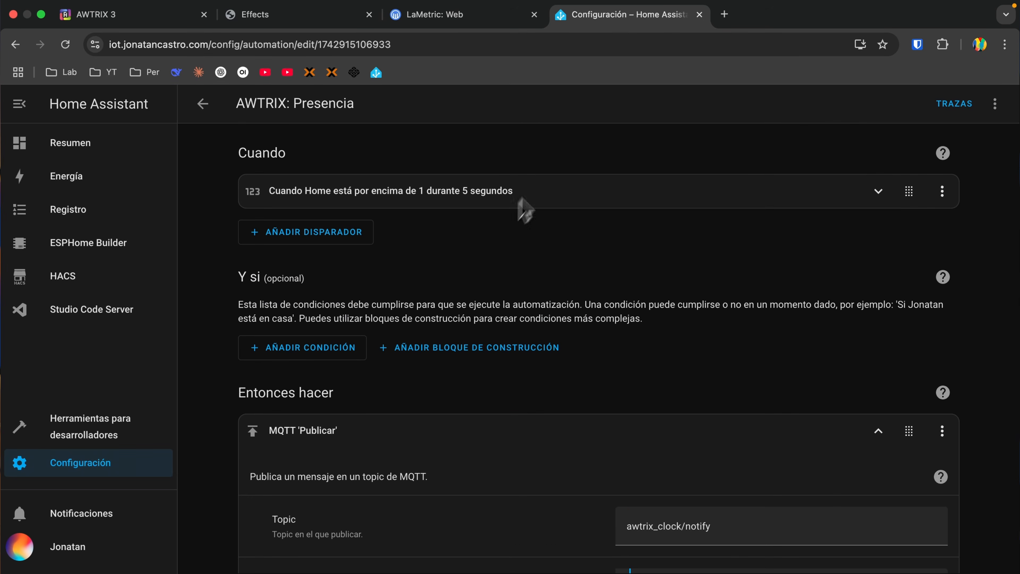
scroll(677, 341, "down", 6)
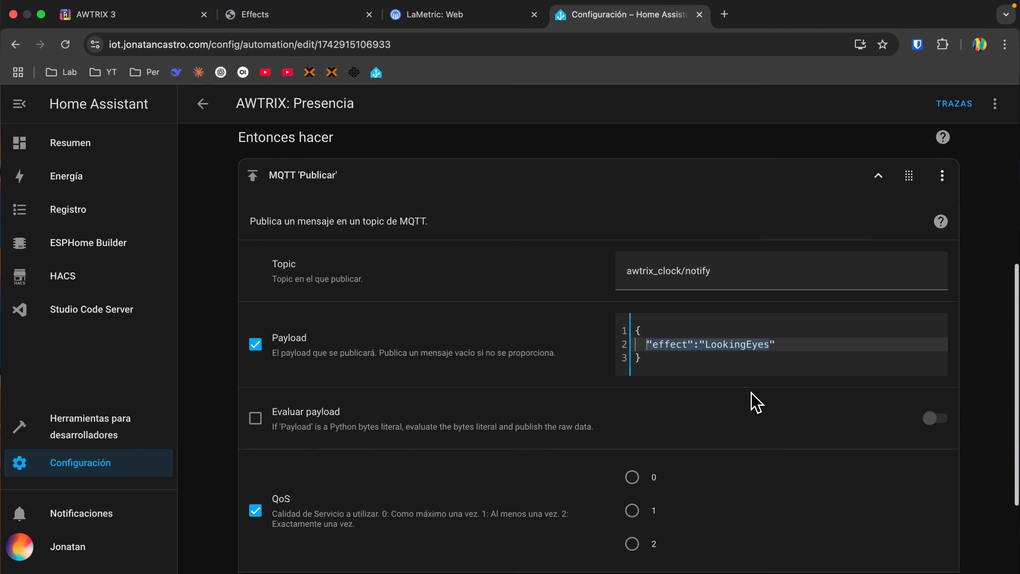